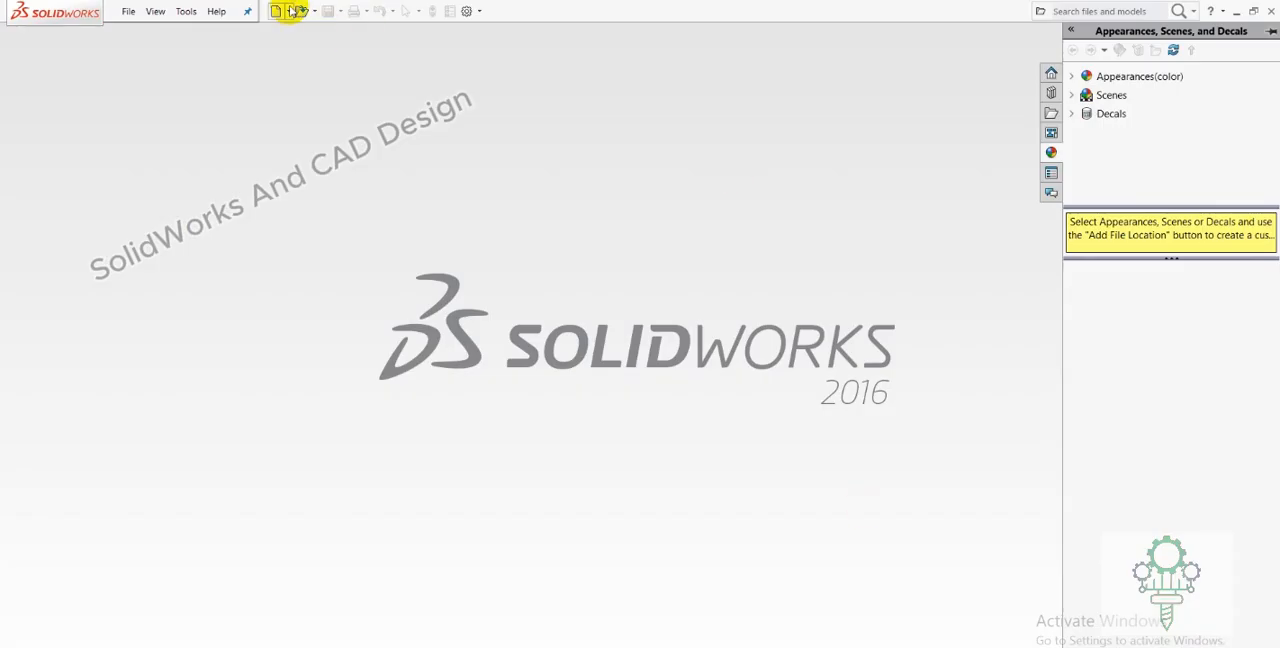
Create a new part document and start a sketch on the Front Plane.
{"action": "left_click", "coordinate": [279, 11]}
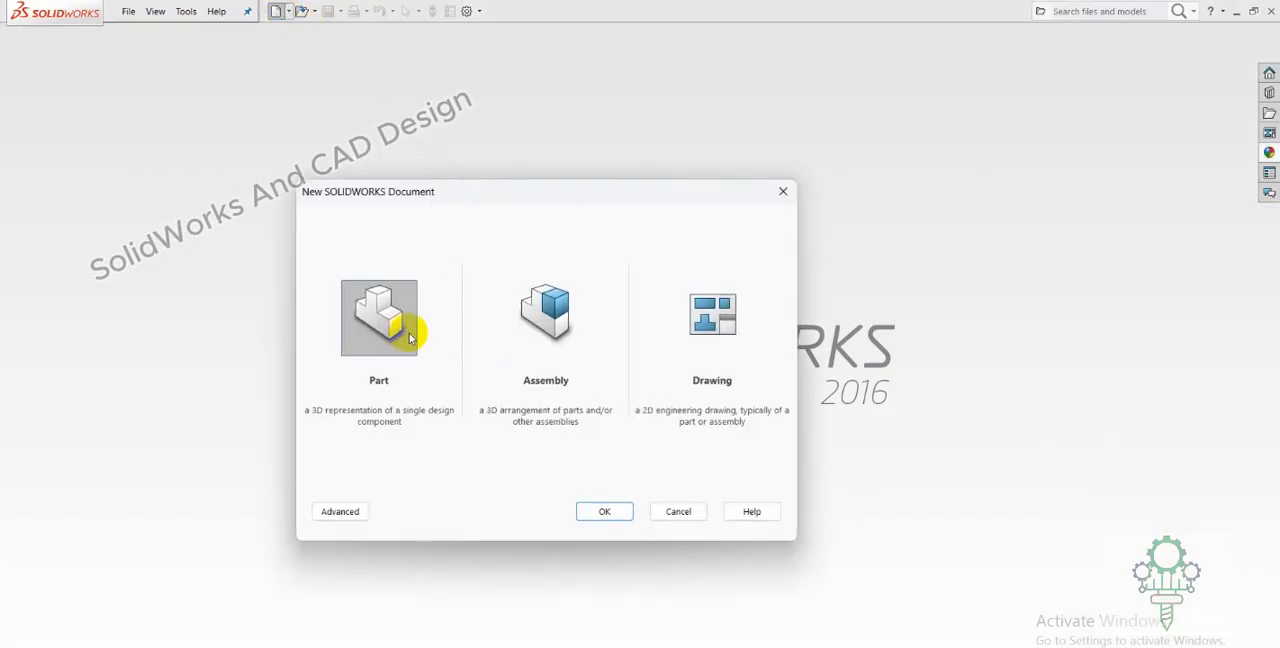
{"action": "left_click", "coordinate": [586, 518]}
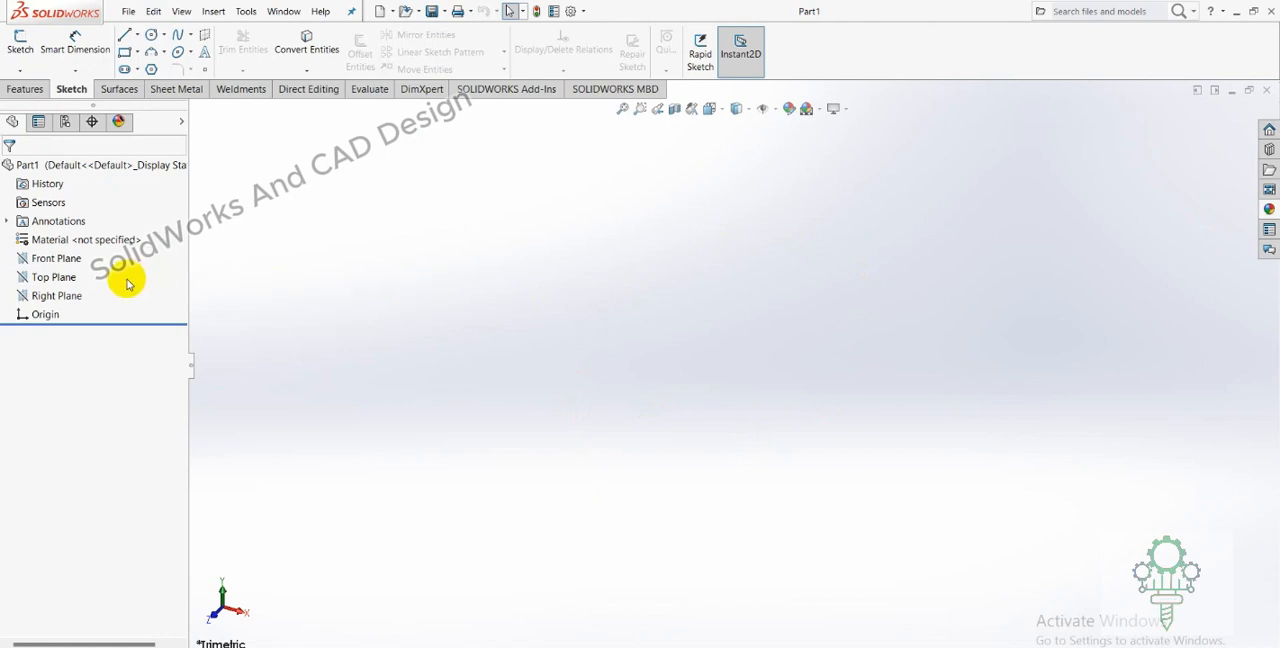
{"action": "left_click", "coordinate": [78, 243]}
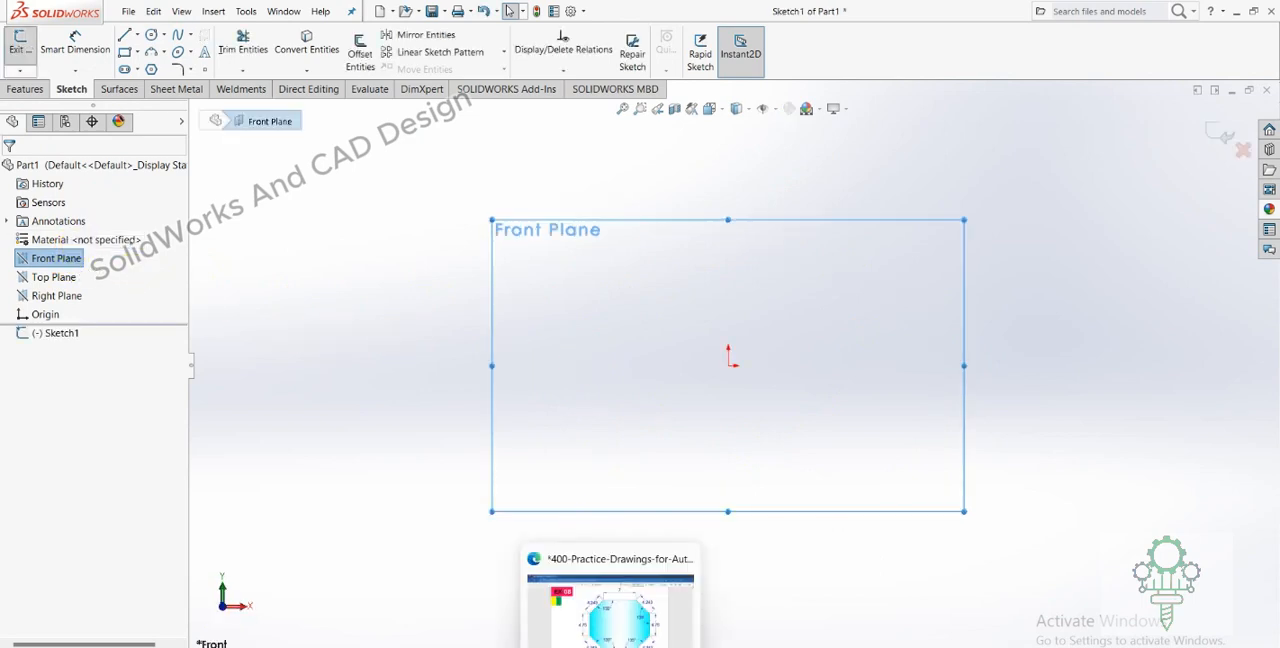
Circle the bottom edge's 7 dimension in the PDF drawing, and sketch a horizontal line about 75 mm long from the origin in SolidWorks.
{"action": "left_click", "coordinate": [587, 575]}
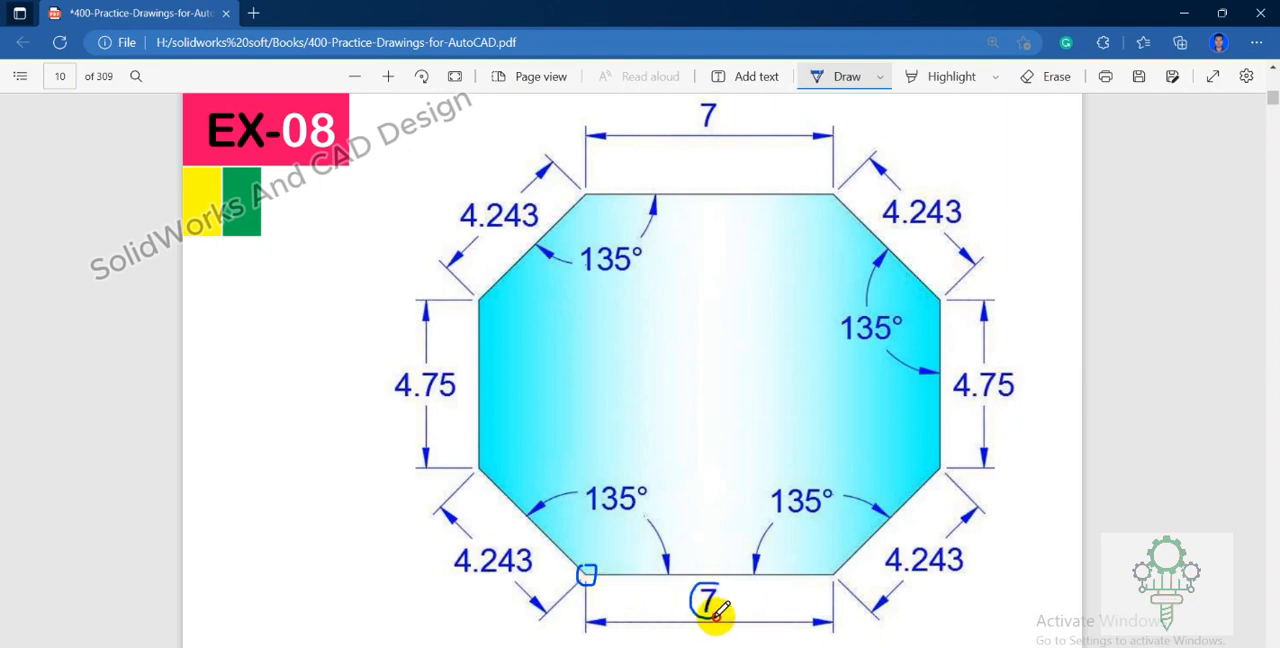
{"action": "left_click", "coordinate": [782, 646]}
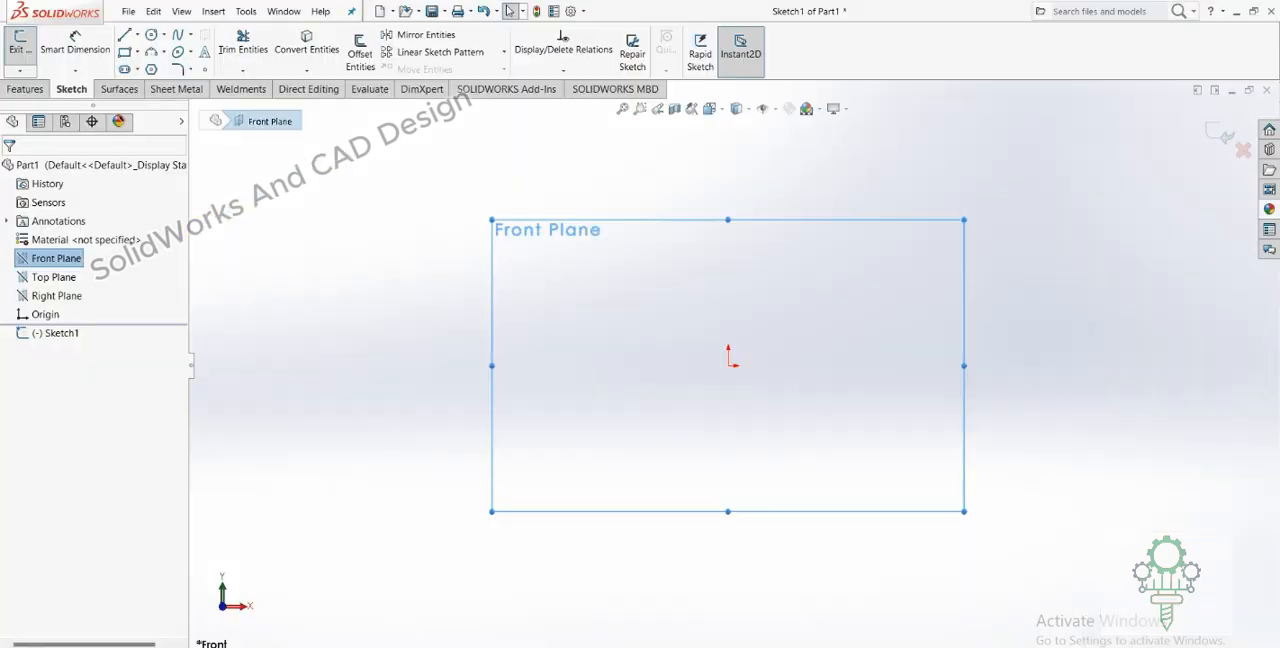
{"action": "left_click", "coordinate": [124, 34]}
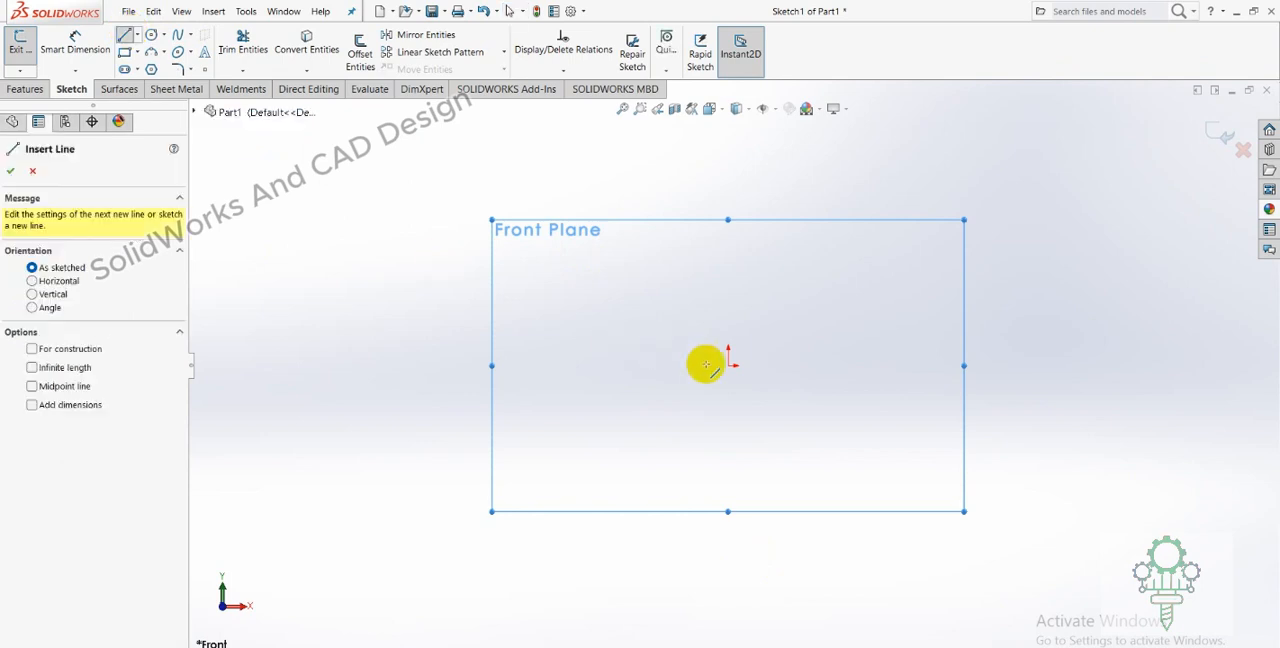
{"action": "left_click", "coordinate": [727, 365]}
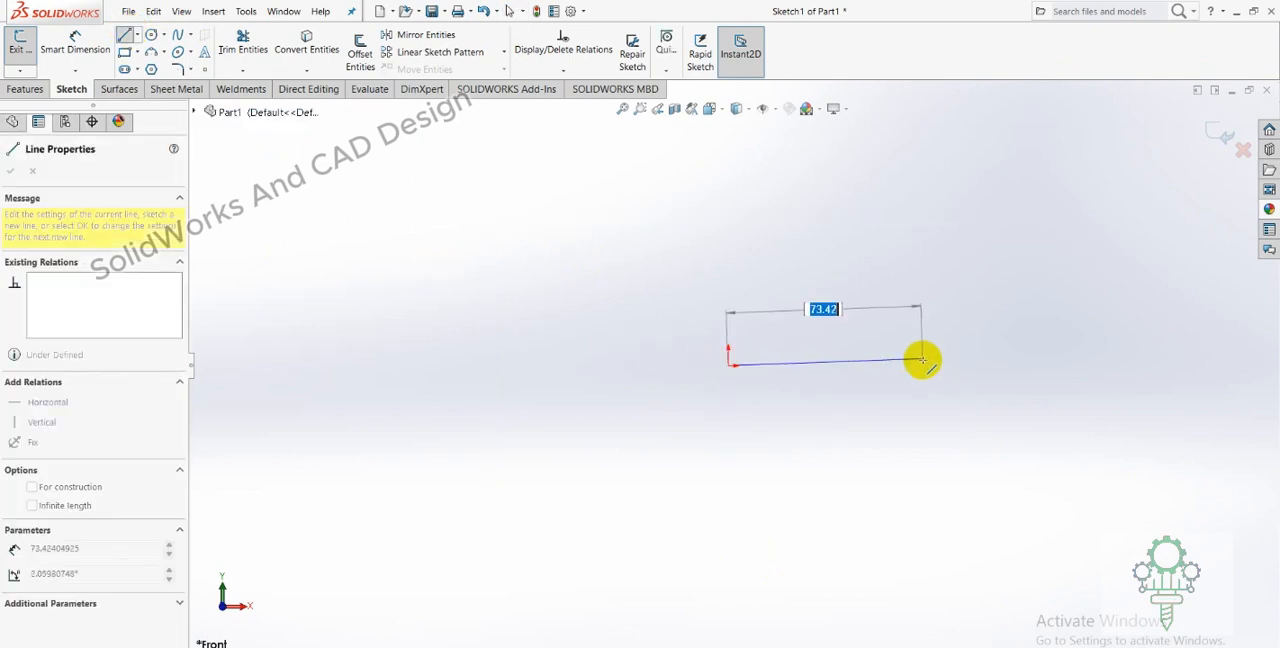
{"action": "left_click", "coordinate": [927, 366]}
{"action": "right_click", "coordinate": [933, 365]}
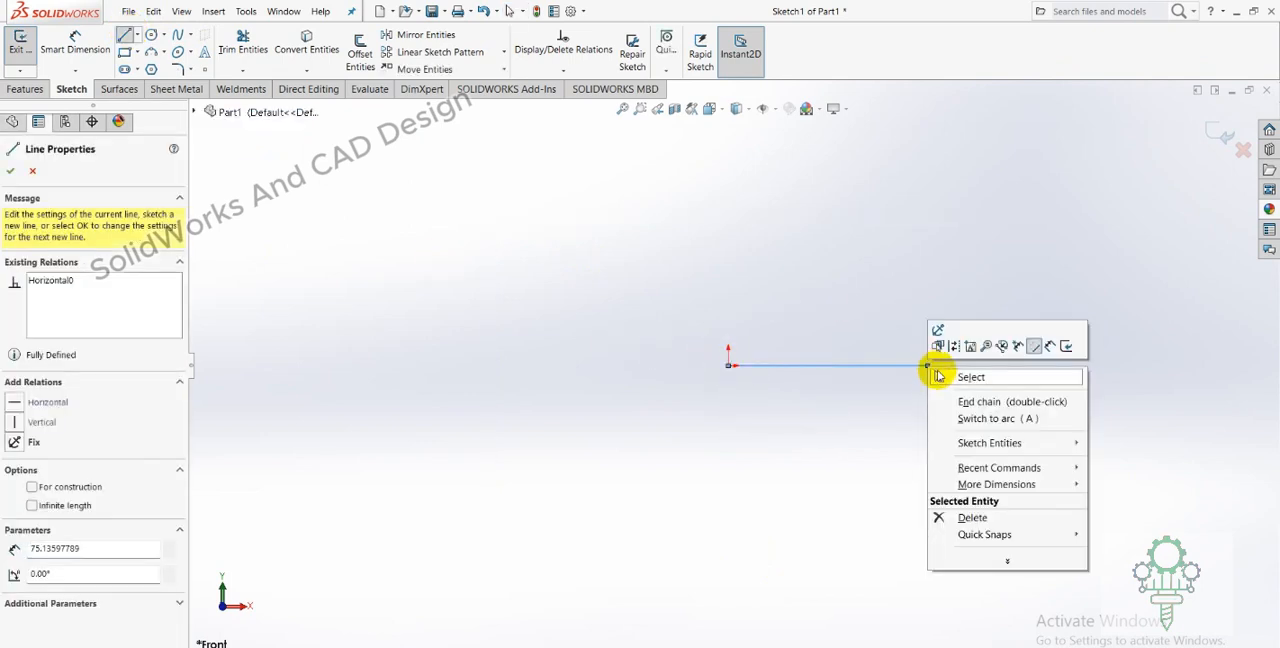
{"action": "left_click", "coordinate": [966, 377]}
Dimension the horizontal line's length to 7 mm.
{"action": "left_click", "coordinate": [88, 45]}
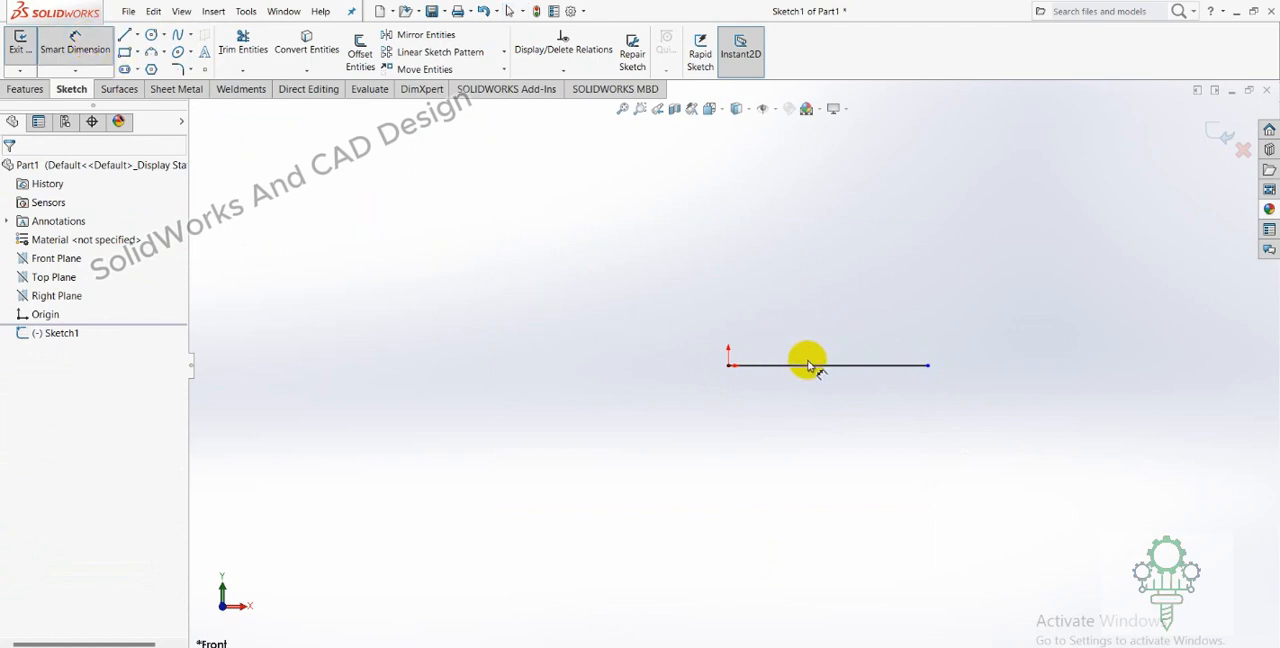
{"action": "left_click", "coordinate": [808, 365]}
{"action": "left_click", "coordinate": [826, 398]}
{"action": "type", "text": "7"}
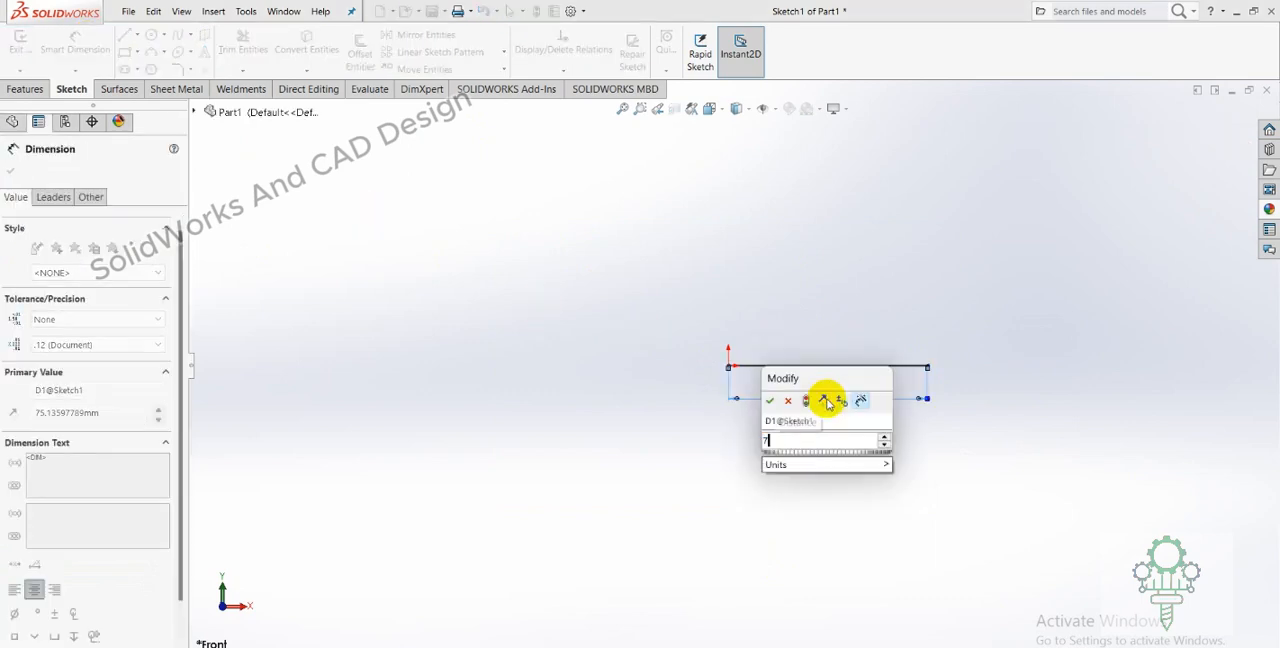
{"action": "key", "text": "Return"}
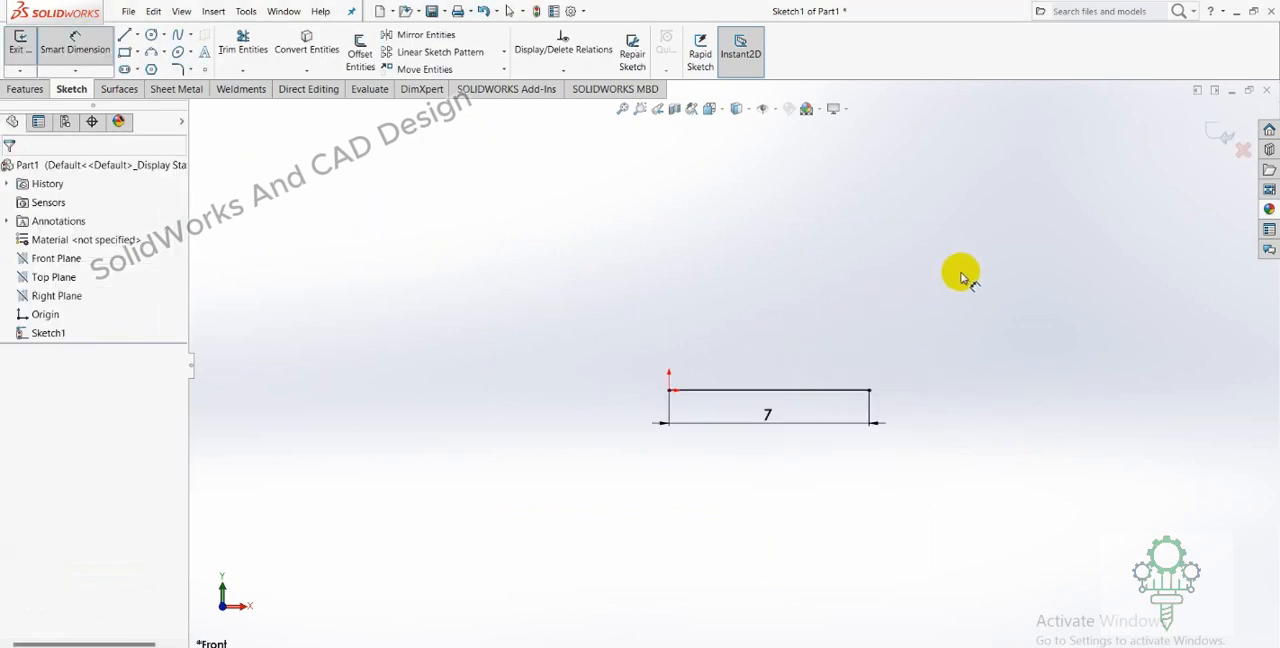
{"action": "scroll", "coordinate": [840, 292], "scroll_direction": "down", "scroll_amount": 3}
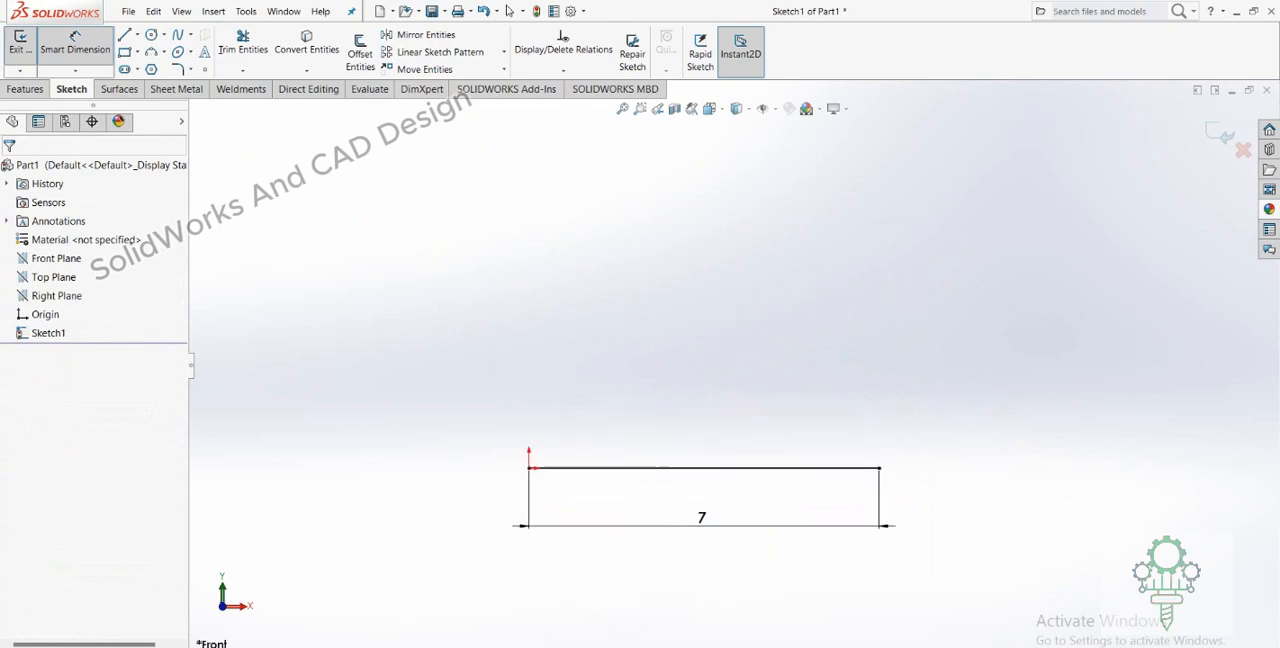
Switch to the PDF drawing and circle the octagon's lower-right 4.243 length and 135° angle.
{"action": "key", "text": "alt+Tab"}
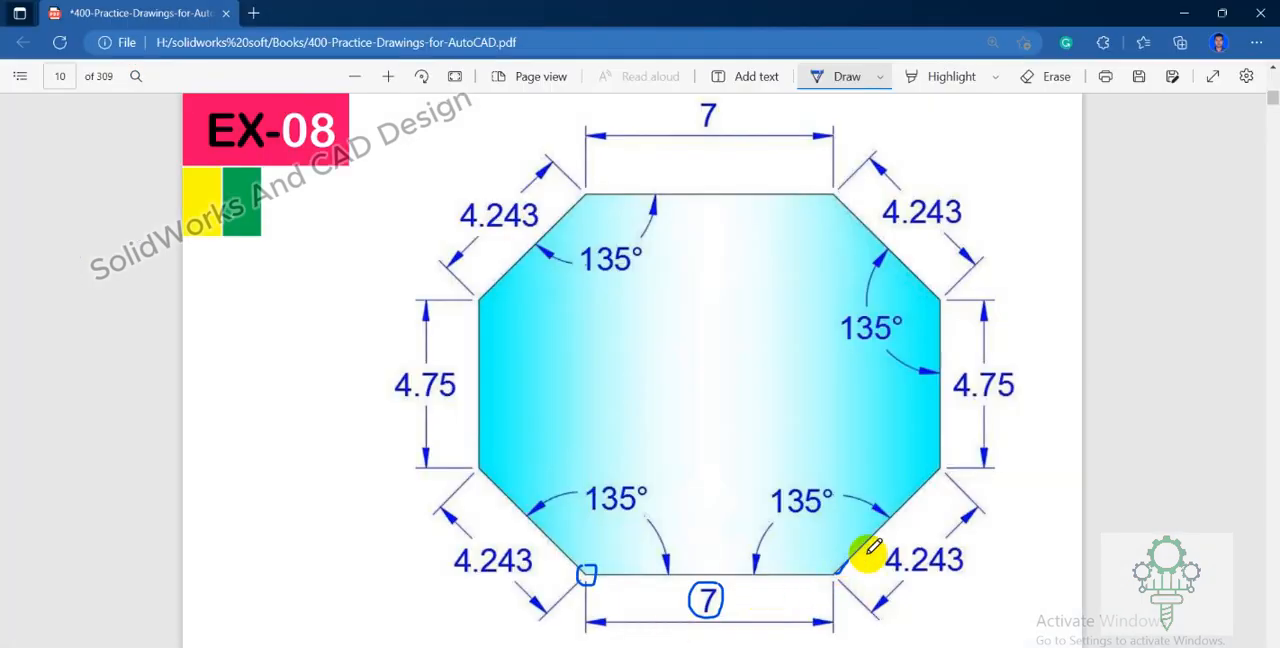
{"action": "left_click_drag", "start_coordinate": [894, 541], "coordinate": [945, 576]}
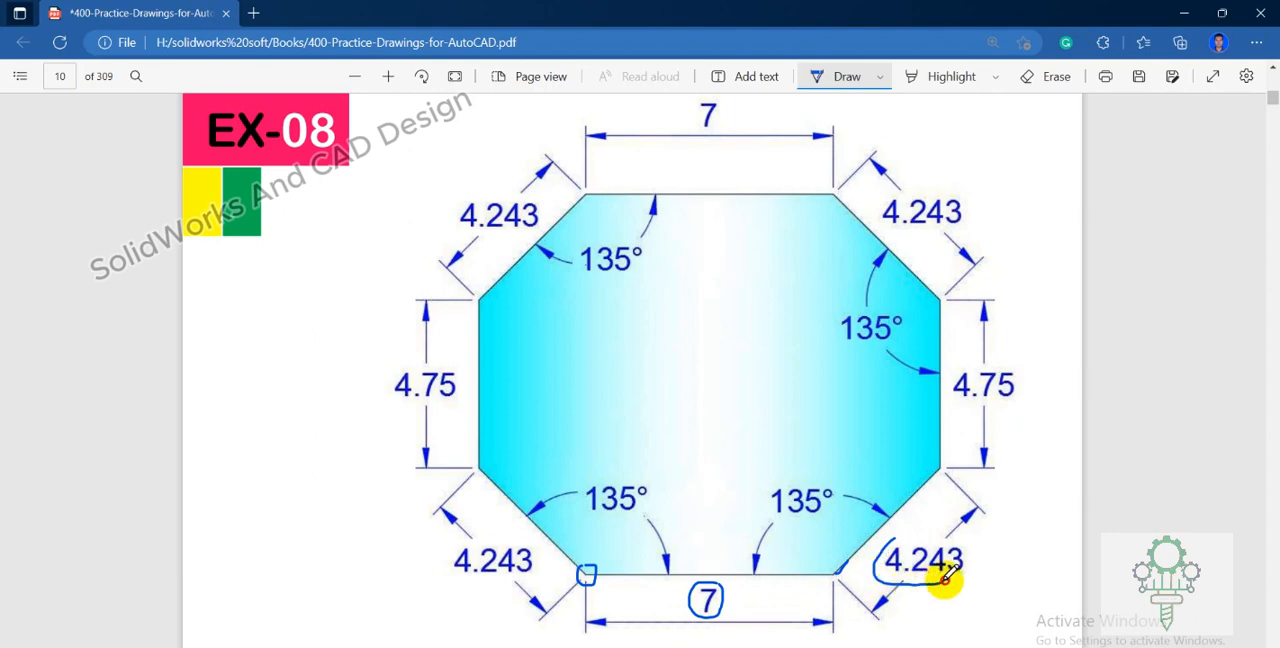
{"action": "left_click_drag", "start_coordinate": [962, 535], "coordinate": [880, 542]}
{"action": "left_click_drag", "start_coordinate": [796, 458], "coordinate": [775, 490]}
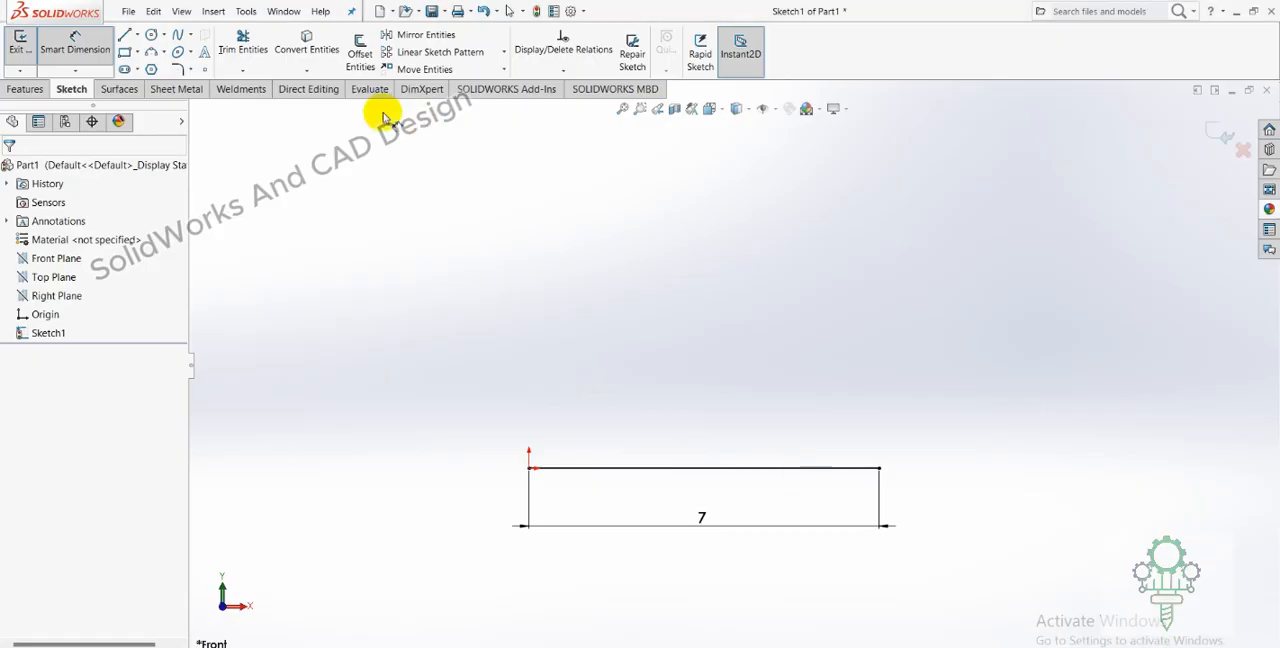
In SolidWorks, sketch a line about 5.4 mm long rising outward at about 51° from the horizontal line's right end.
{"action": "left_click", "coordinate": [126, 36]}
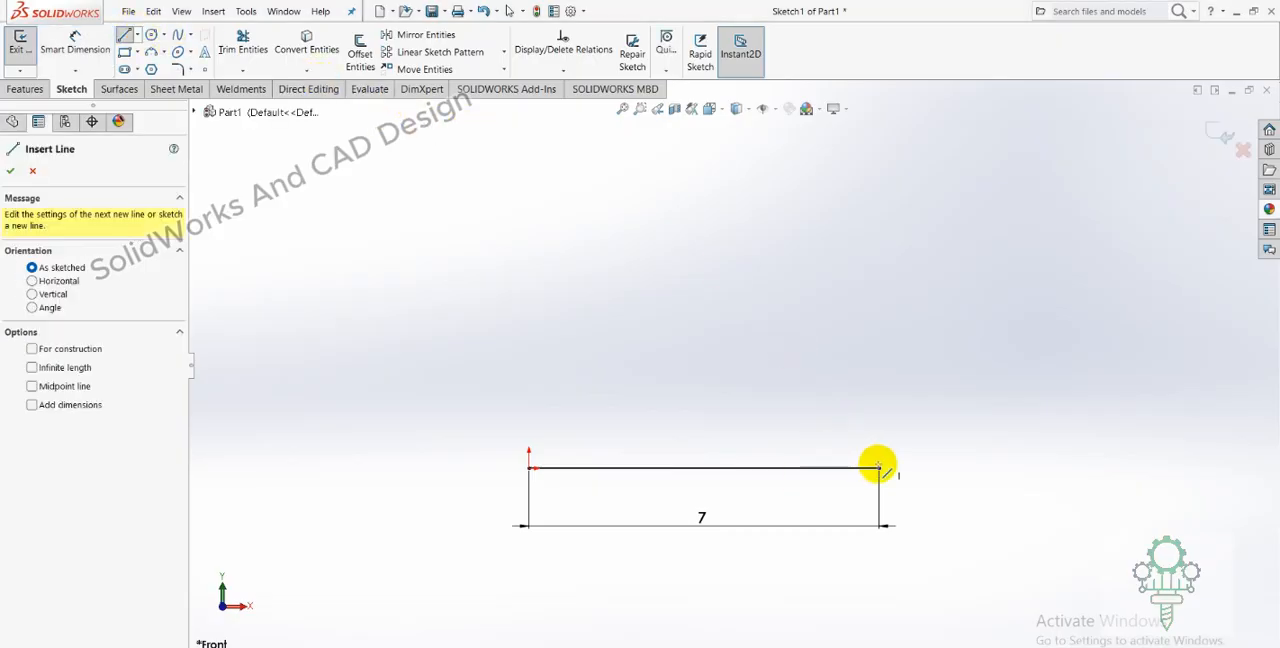
{"action": "left_click_drag", "start_coordinate": [878, 467], "coordinate": [1048, 258]}
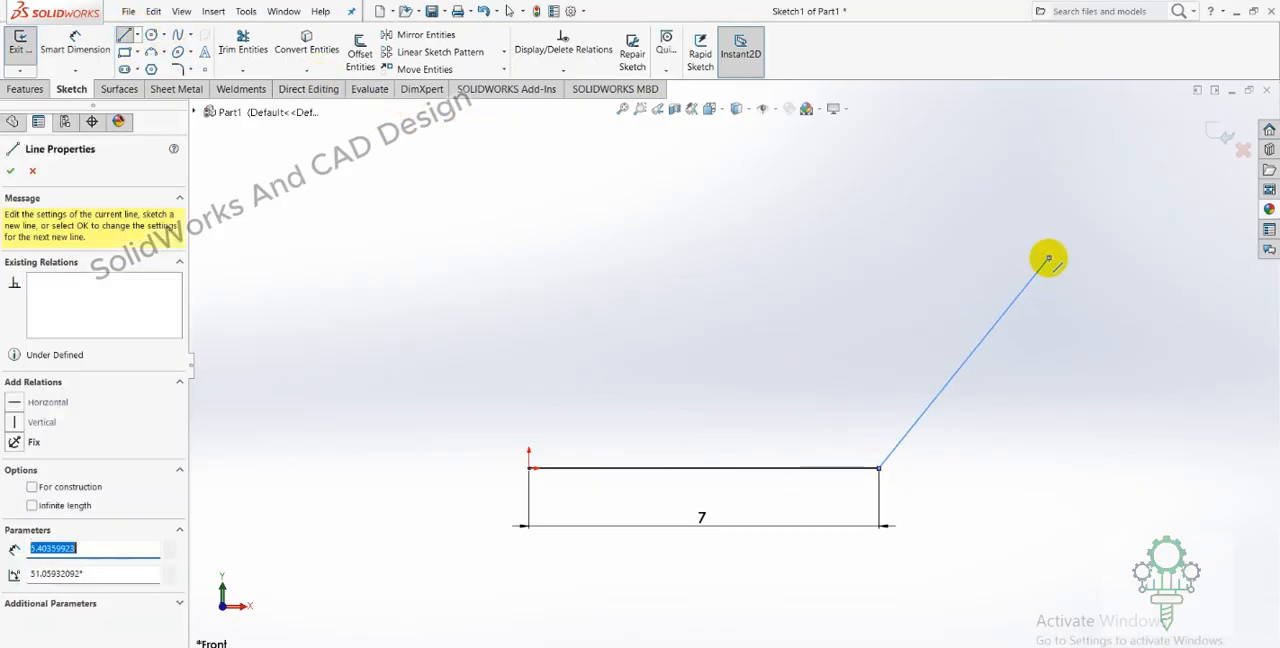
{"action": "right_click", "coordinate": [1048, 259]}
{"action": "left_click", "coordinate": [1062, 272]}
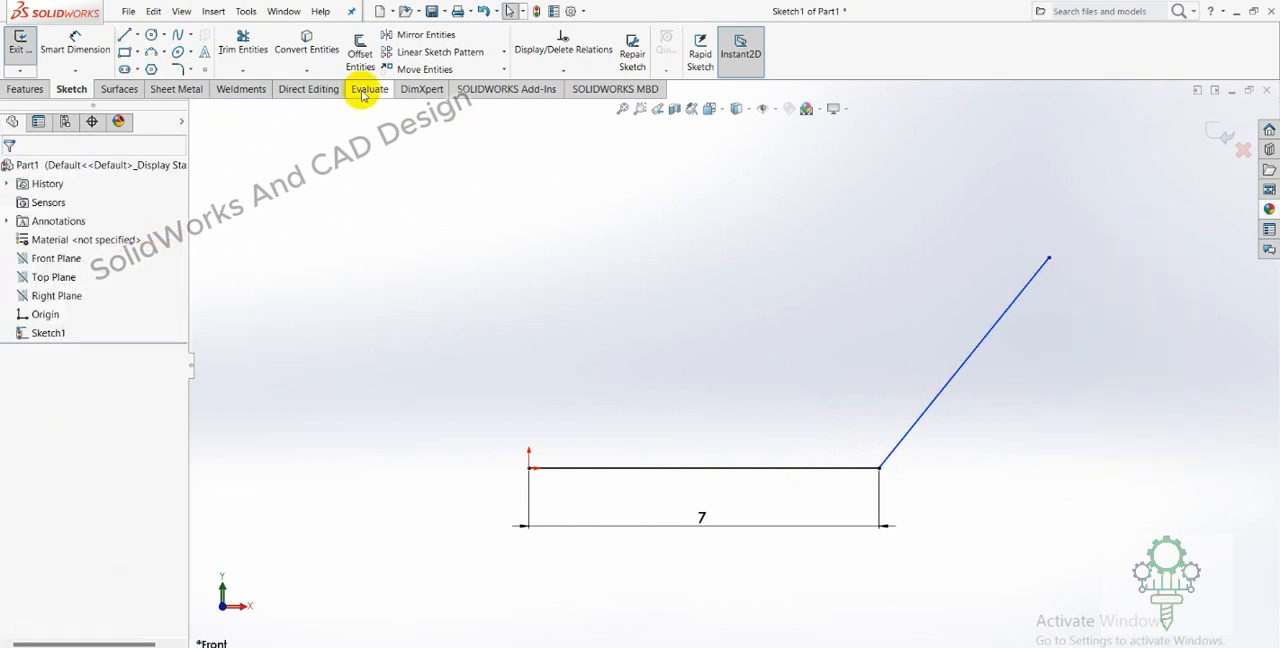
Dimension the slanted line's length to 4.243 mm, checking the value against the PDF drawing.
{"action": "left_click", "coordinate": [75, 40]}
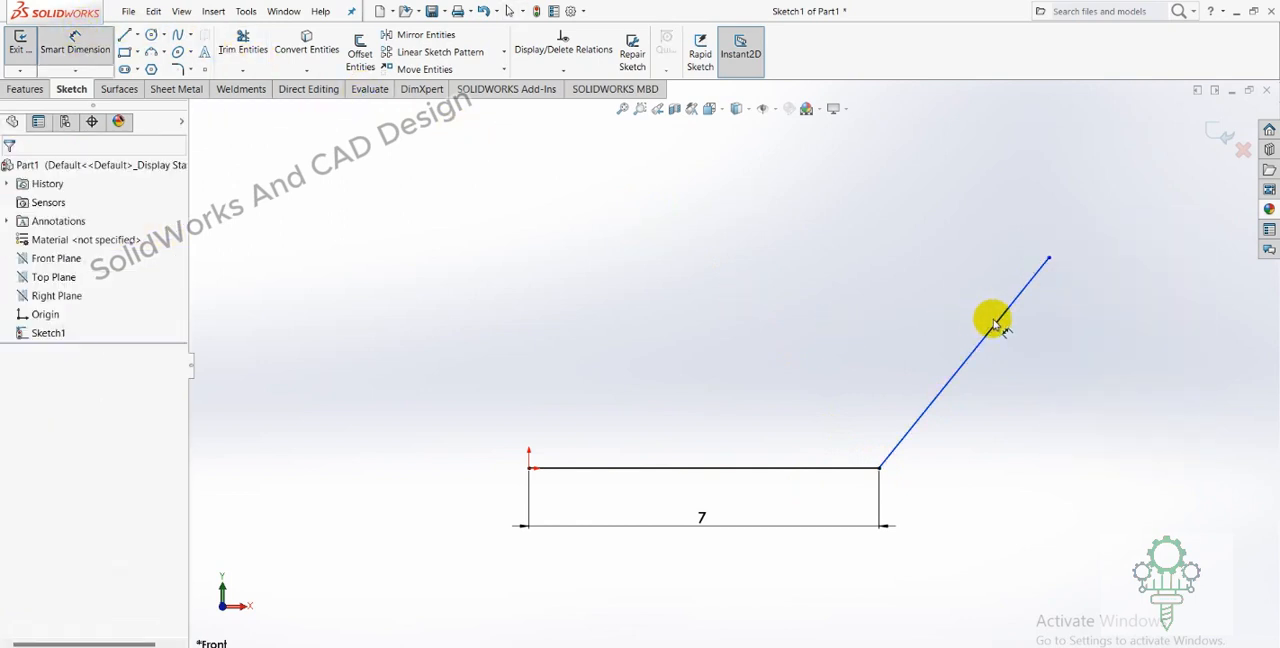
{"action": "left_click", "coordinate": [933, 405]}
{"action": "left_click", "coordinate": [1000, 429]}
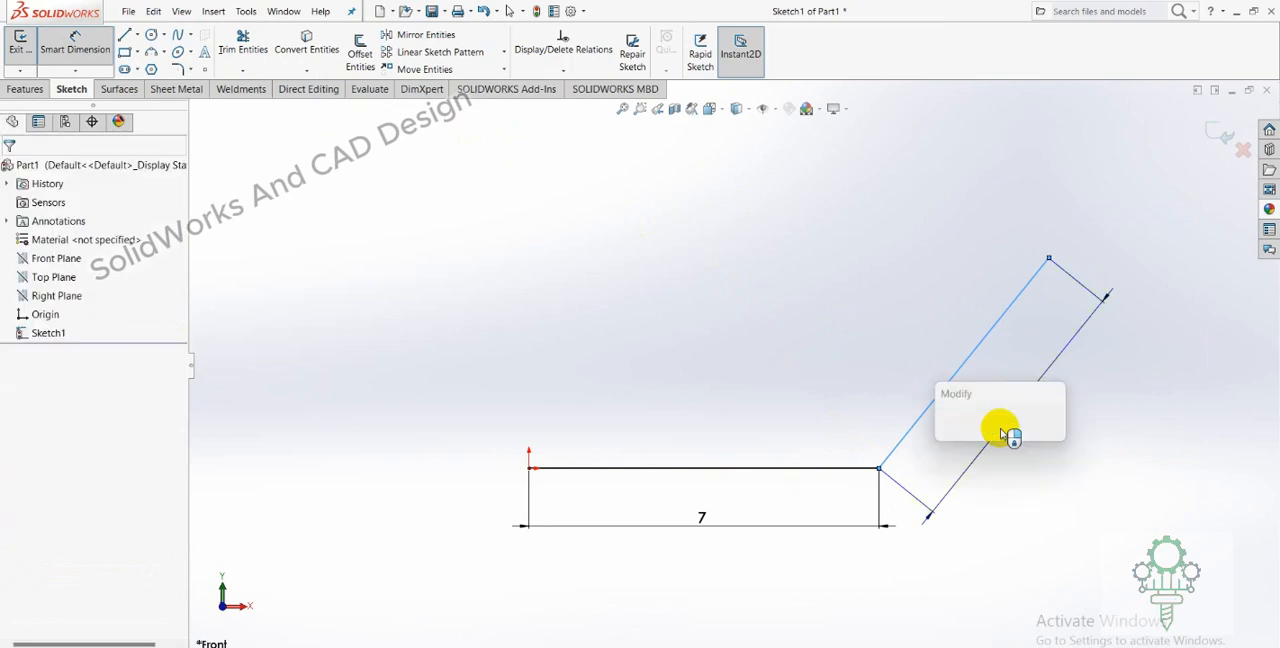
{"action": "type", "text": "4."}
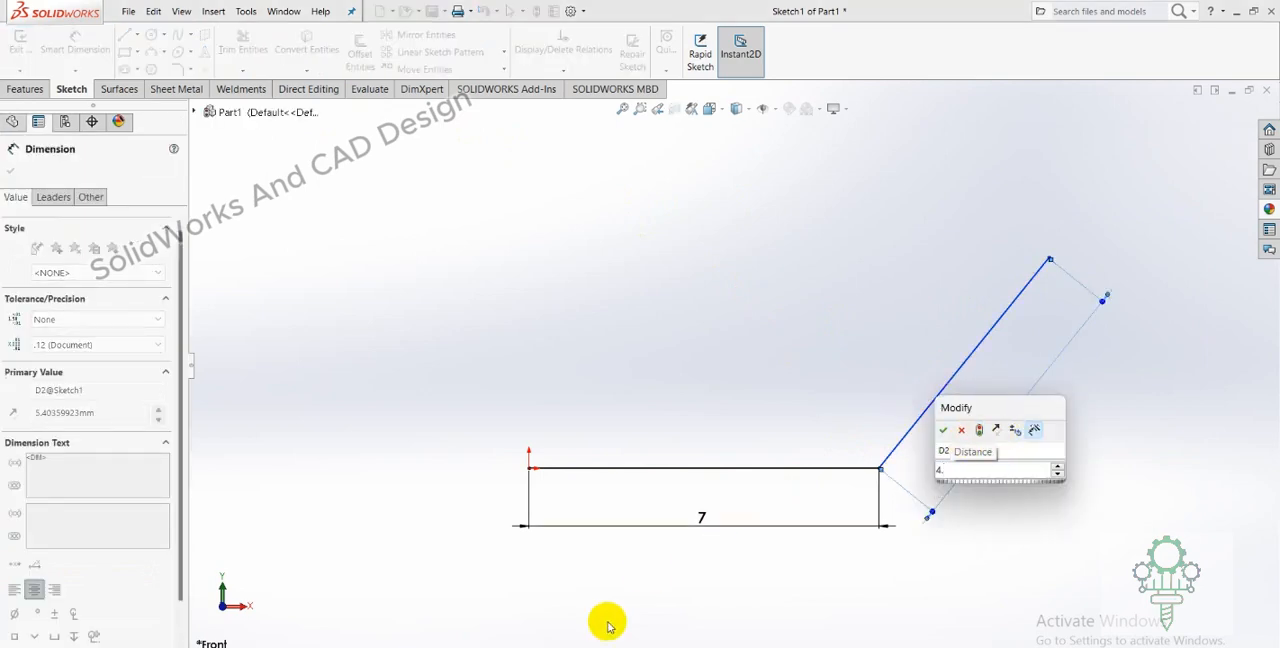
{"action": "left_click", "coordinate": [688, 647]}
{"action": "left_click", "coordinate": [690, 646]}
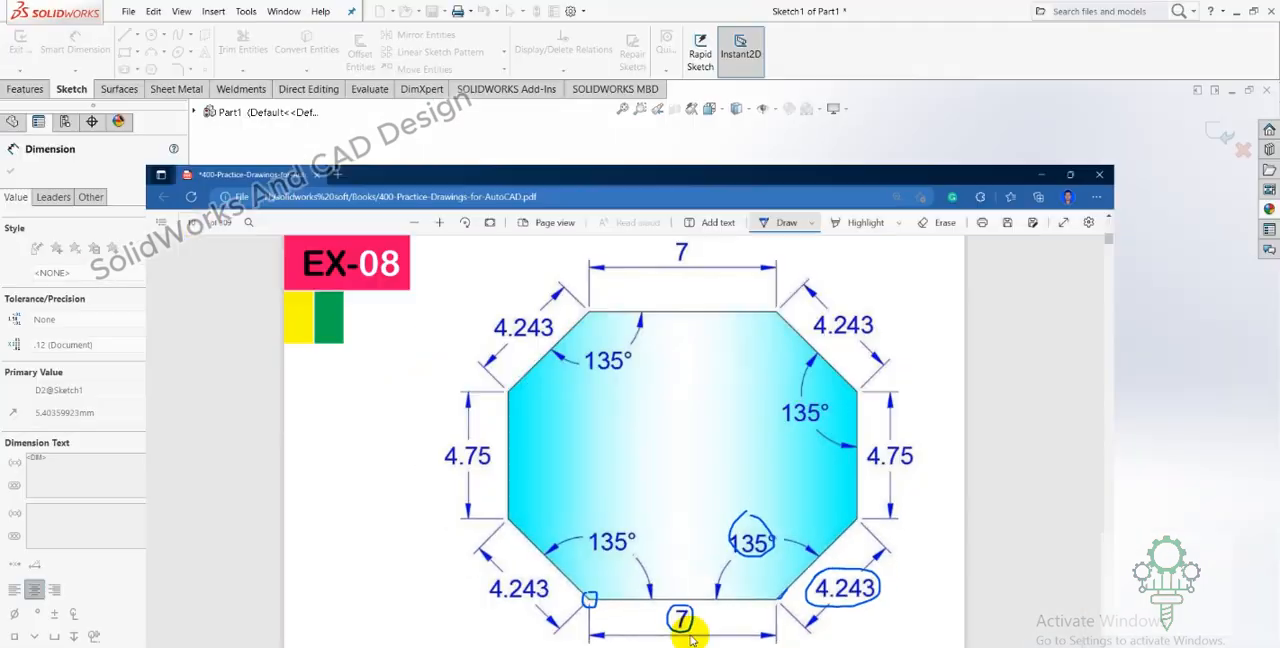
{"action": "left_click", "coordinate": [981, 469]}
{"action": "type", "text": ".243"}
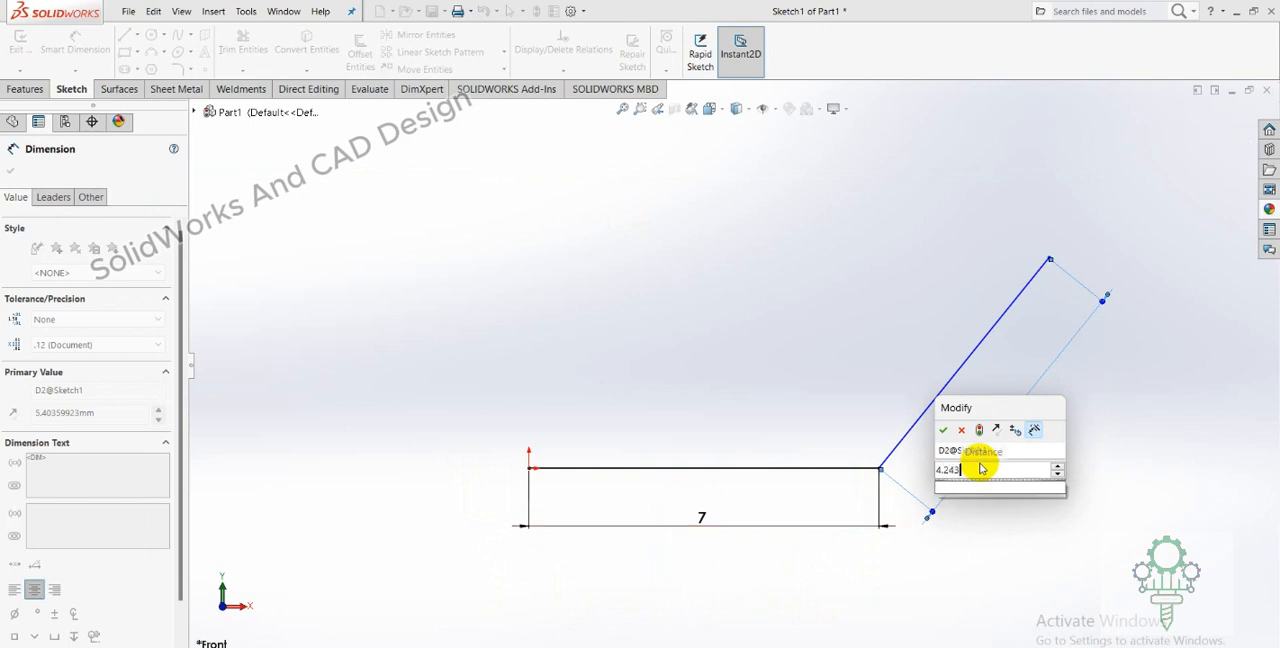
{"action": "key", "text": "Return"}
{"action": "left_click", "coordinate": [1010, 458]}
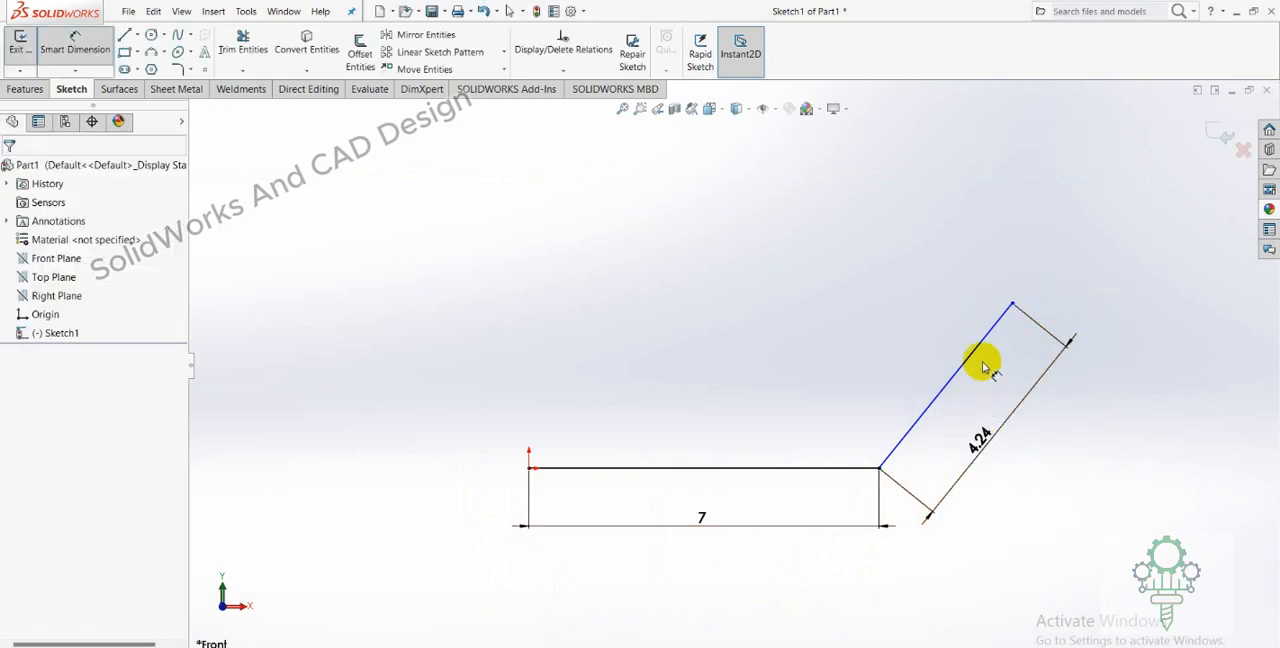
Dimension the angle between the horizontal and slanted lines to 135°.
{"action": "left_click", "coordinate": [878, 457]}
{"action": "left_click", "coordinate": [893, 445]}
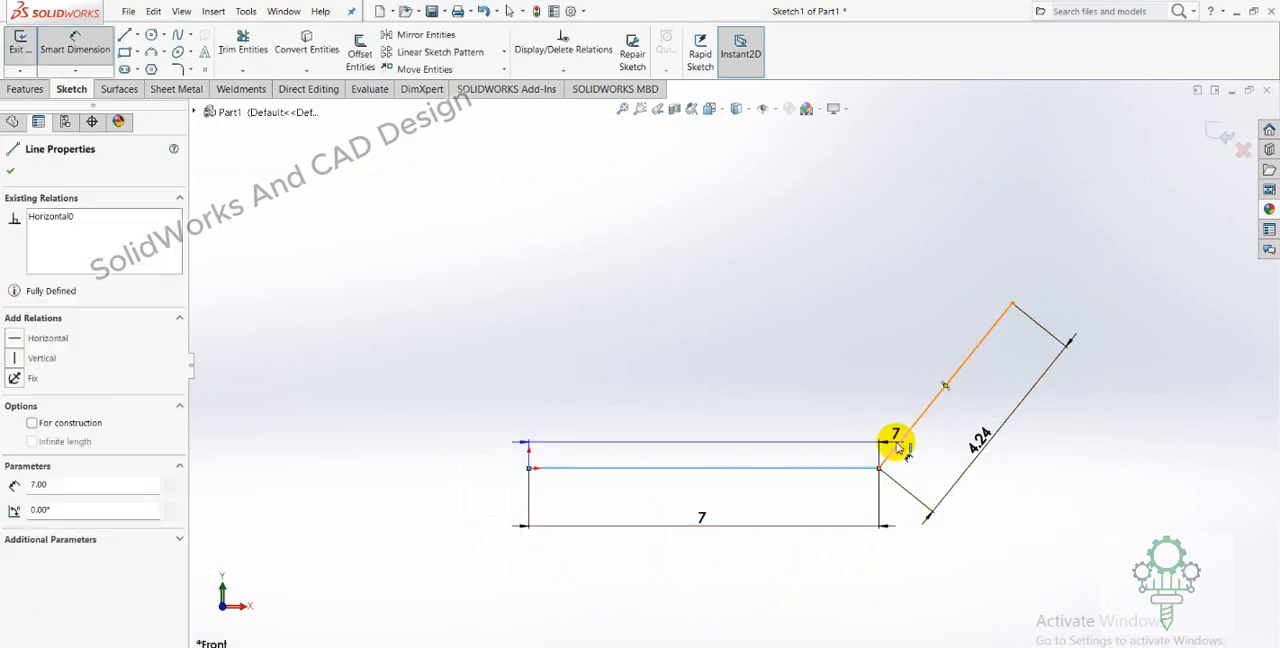
{"action": "left_click", "coordinate": [864, 431]}
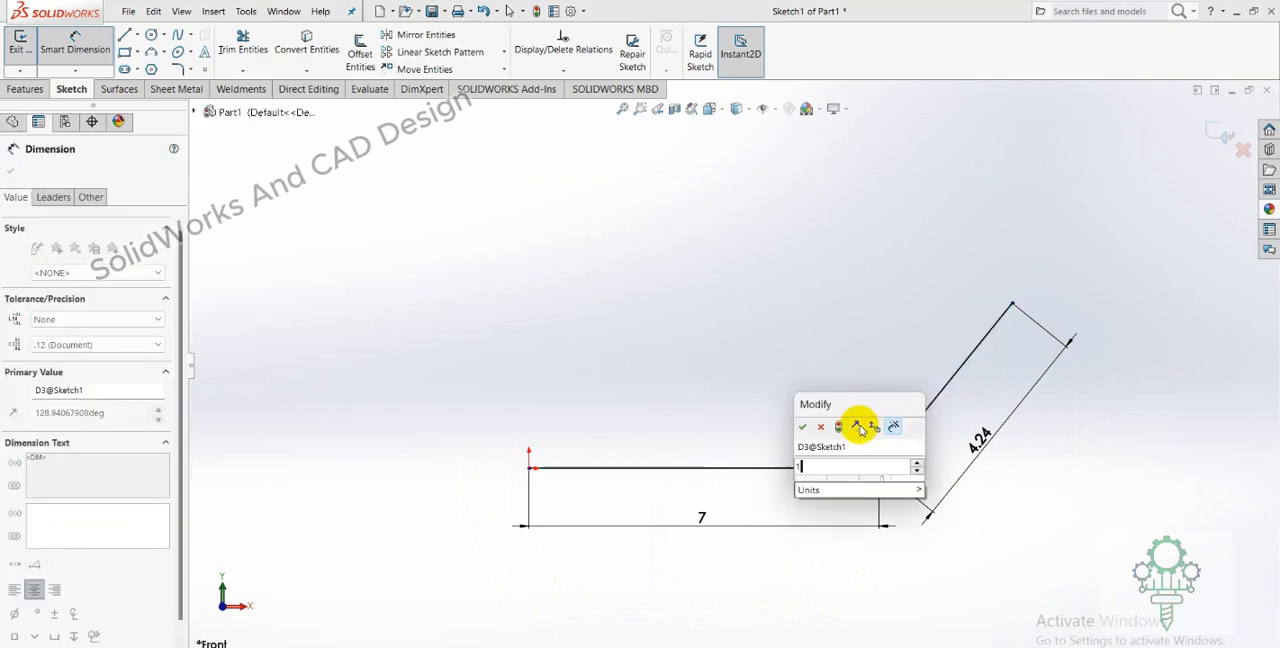
{"action": "type", "text": "135"}
{"action": "key", "text": "Return"}
{"action": "key", "text": "Escape"}
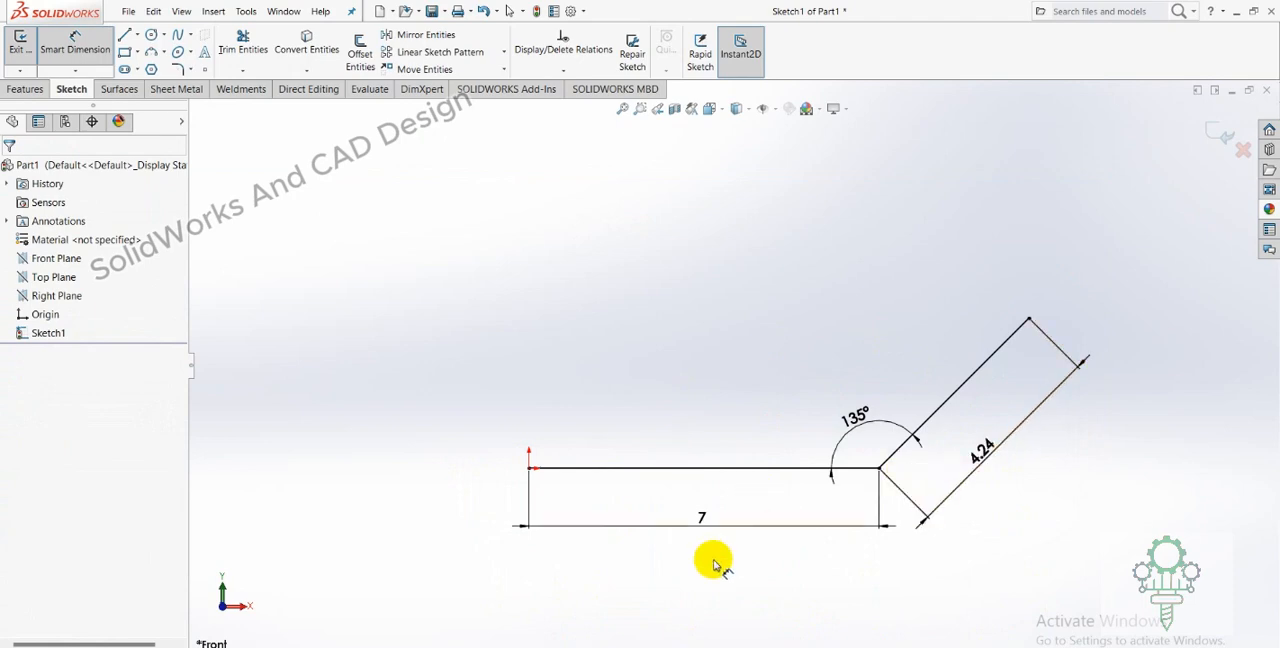
Switch to the PDF drawing and circle the octagon's lower-left 4.243 length and 135° angle.
{"action": "left_click", "coordinate": [614, 640]}
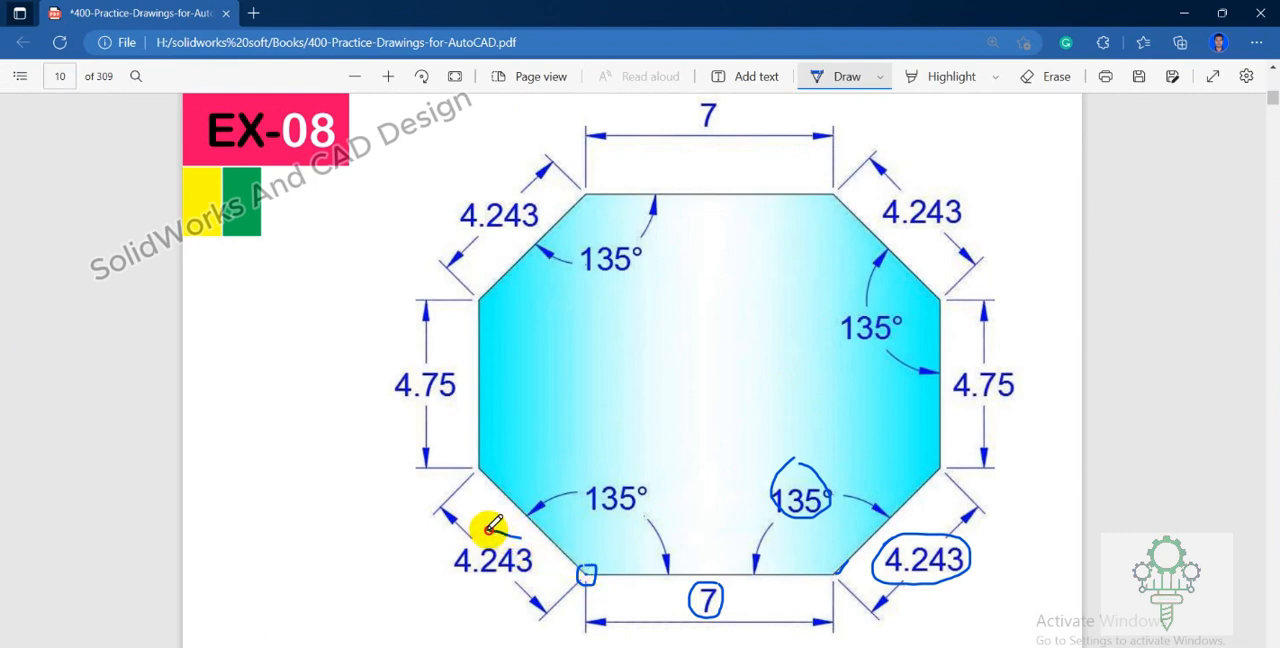
{"action": "mouse_move", "coordinate": [490, 529]}
{"action": "left_mouse_down"}
{"action": "mouse_move", "coordinate": [434, 574]}
{"action": "mouse_move", "coordinate": [511, 589]}
{"action": "left_mouse_up"}
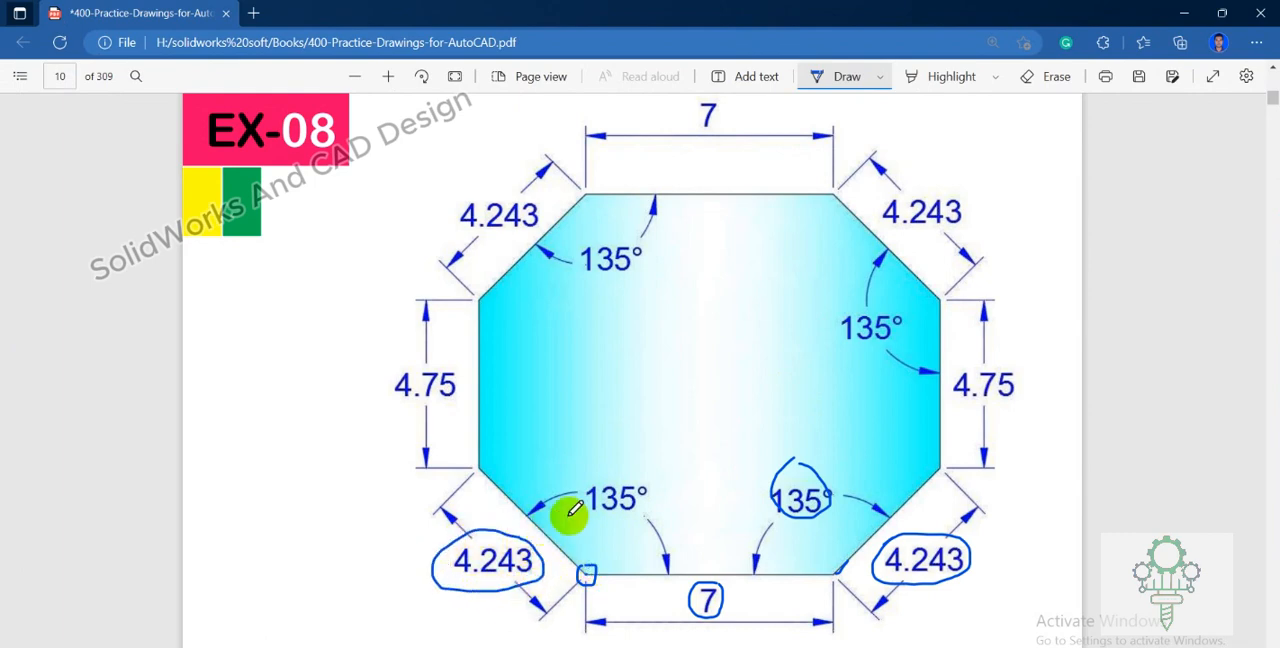
{"action": "mouse_move", "coordinate": [594, 474]}
{"action": "left_mouse_down"}
{"action": "mouse_move", "coordinate": [609, 514]}
{"action": "mouse_move", "coordinate": [620, 461]}
{"action": "left_mouse_up"}
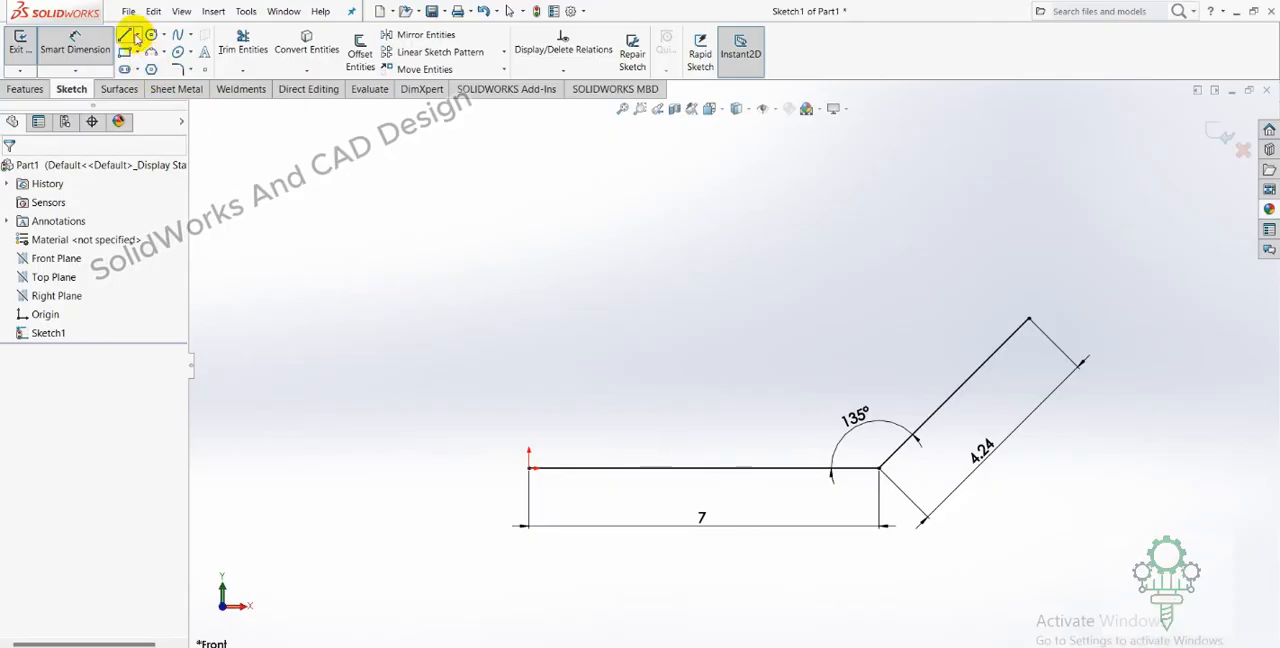
In SolidWorks, sketch a slanted line about 4.24 mm long from the origin, rising outward to the left at about 135°.
{"action": "scroll", "coordinate": [520, 286], "scroll_direction": "up", "scroll_amount": 1}
{"action": "scroll", "coordinate": [587, 250], "scroll_direction": "down", "scroll_amount": 1}
{"action": "scroll", "coordinate": [587, 252], "scroll_direction": "up", "scroll_amount": 1}
{"action": "scroll", "coordinate": [587, 252], "scroll_direction": "down", "scroll_amount": 1}
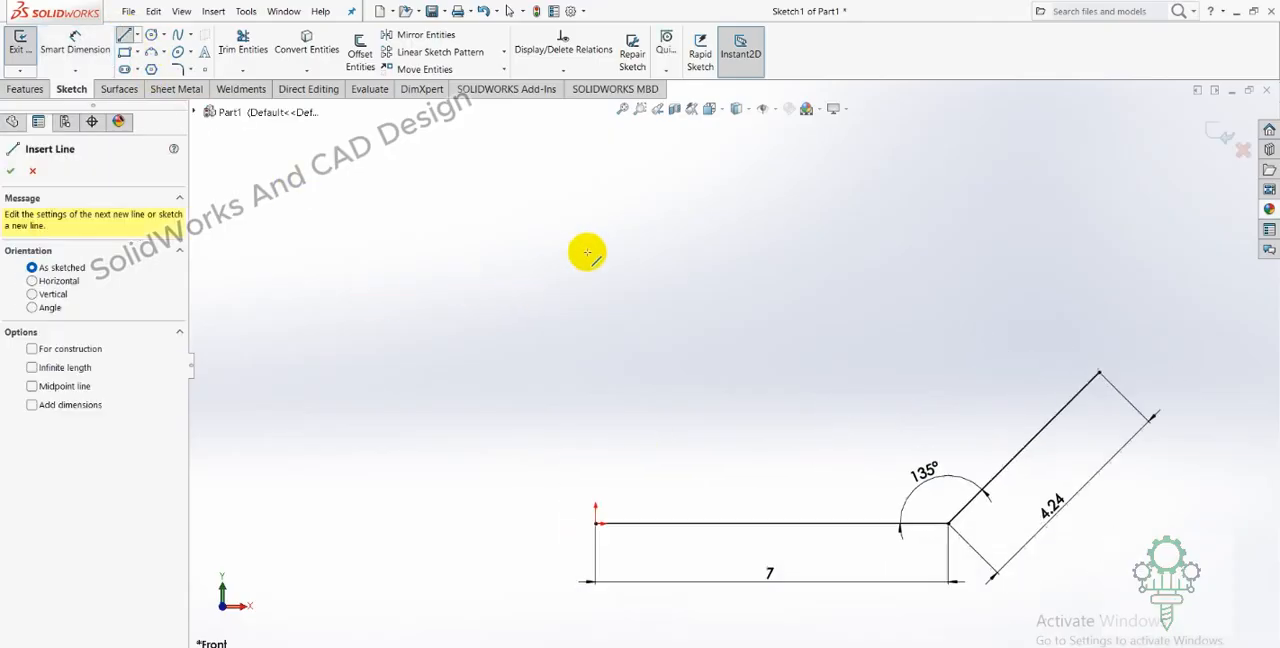
{"action": "scroll", "coordinate": [587, 252], "scroll_direction": "up", "scroll_amount": 1}
{"action": "left_click", "coordinate": [618, 497]}
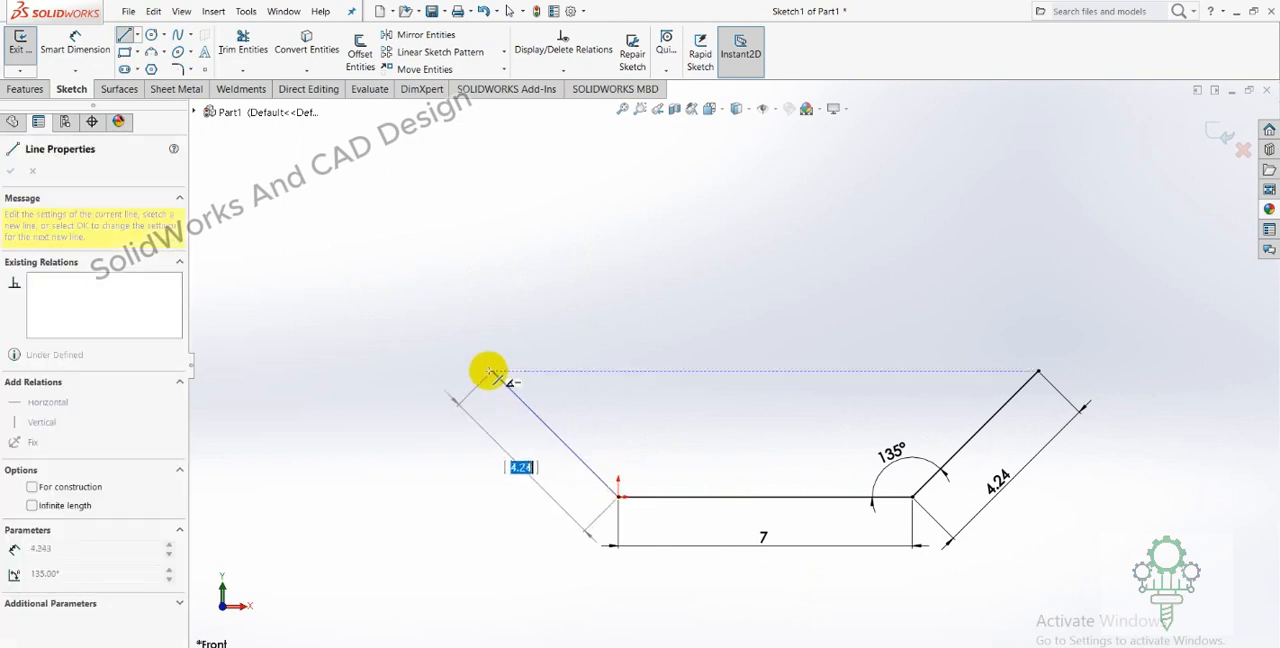
{"action": "left_click", "coordinate": [489, 370]}
{"action": "right_click", "coordinate": [489, 370]}
{"action": "left_click", "coordinate": [508, 384]}
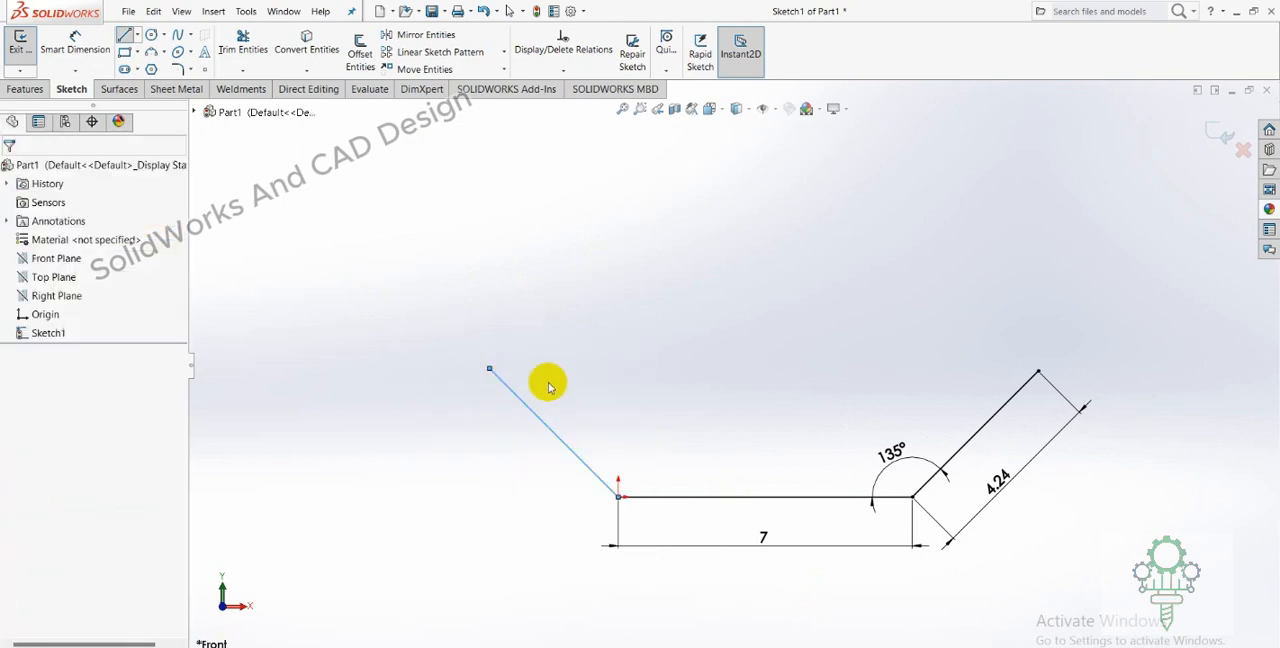
Apply an Equal relation between the left and right slanted lines.
{"action": "left_click", "coordinate": [978, 430]}
{"action": "left_click", "coordinate": [586, 463], "text": "ctrl"}
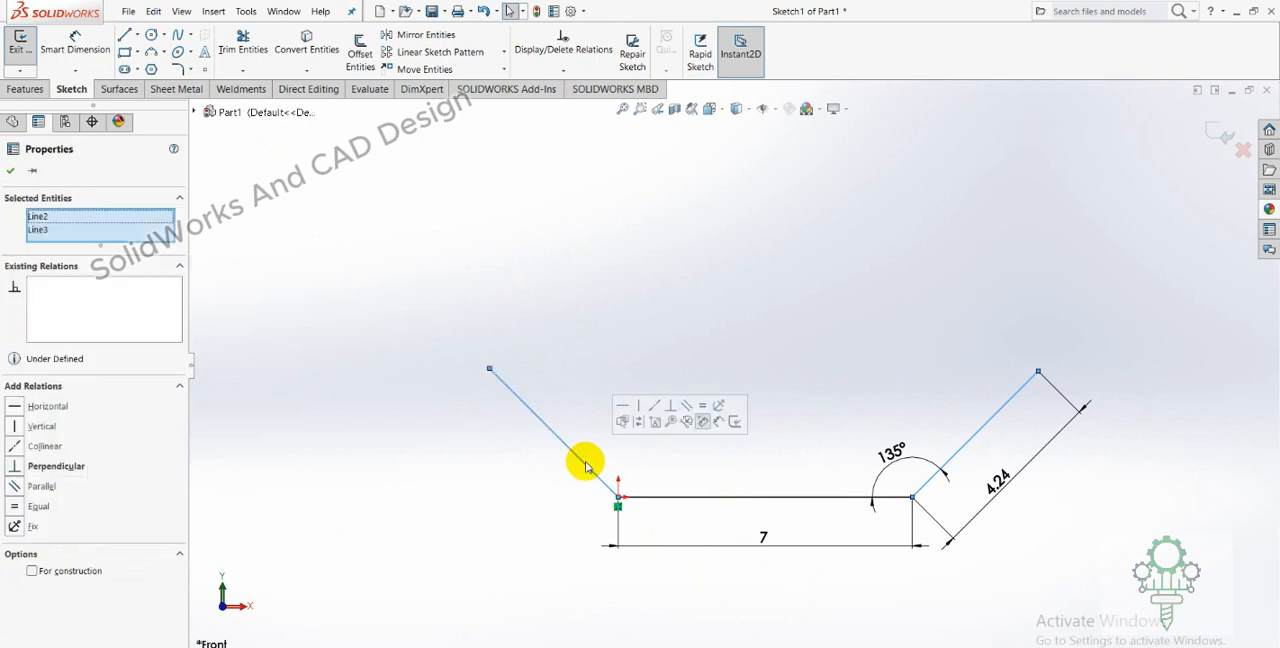
{"action": "left_click", "coordinate": [702, 405]}
{"action": "left_click", "coordinate": [645, 333]}
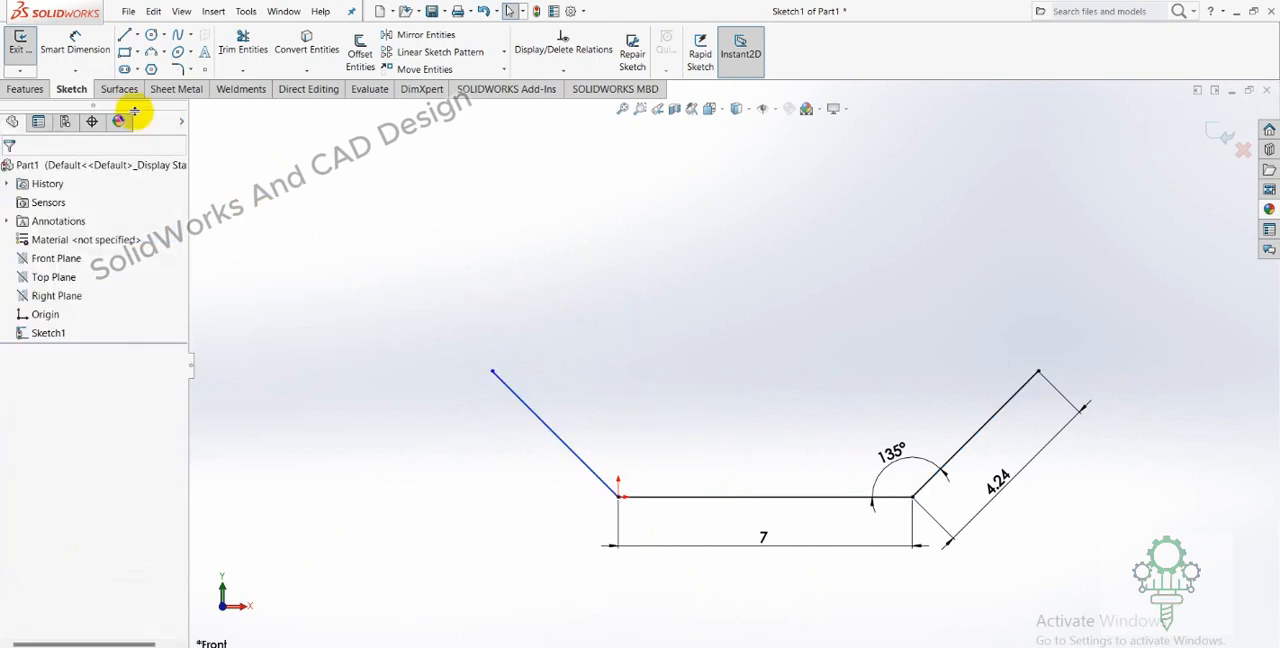
Try to add a length dimension to the left slanted line.
{"action": "left_click", "coordinate": [100, 47]}
{"action": "left_click", "coordinate": [513, 395]}
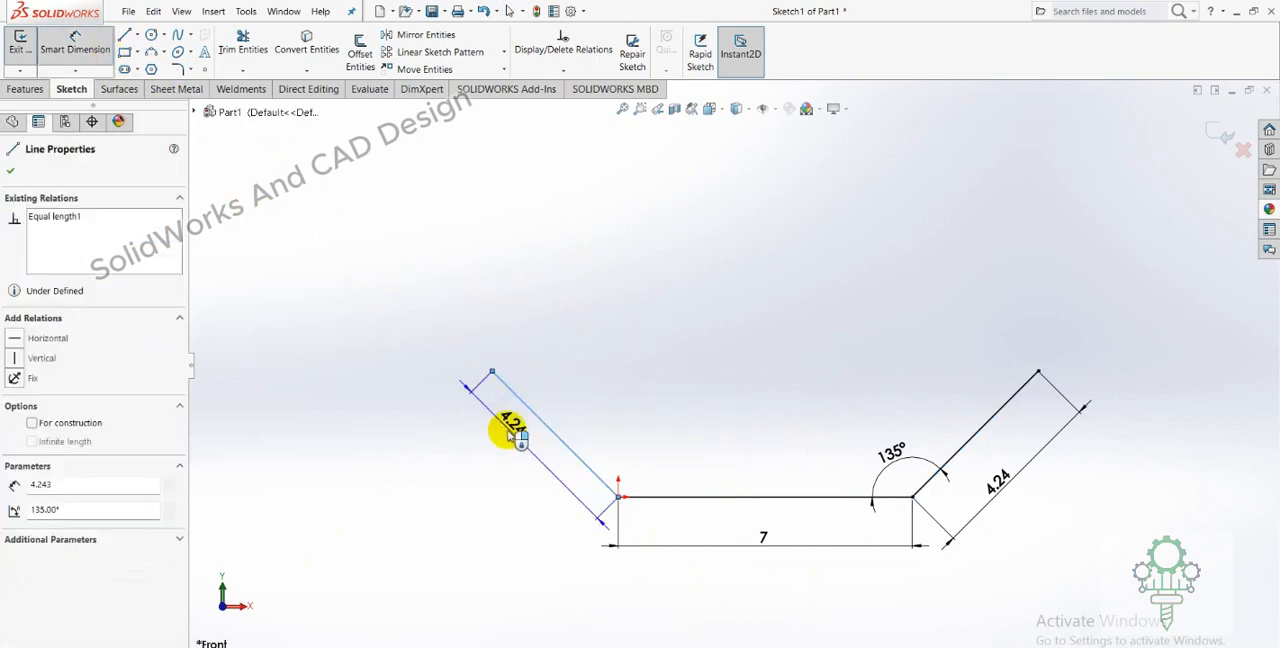
{"action": "left_click", "coordinate": [510, 470]}
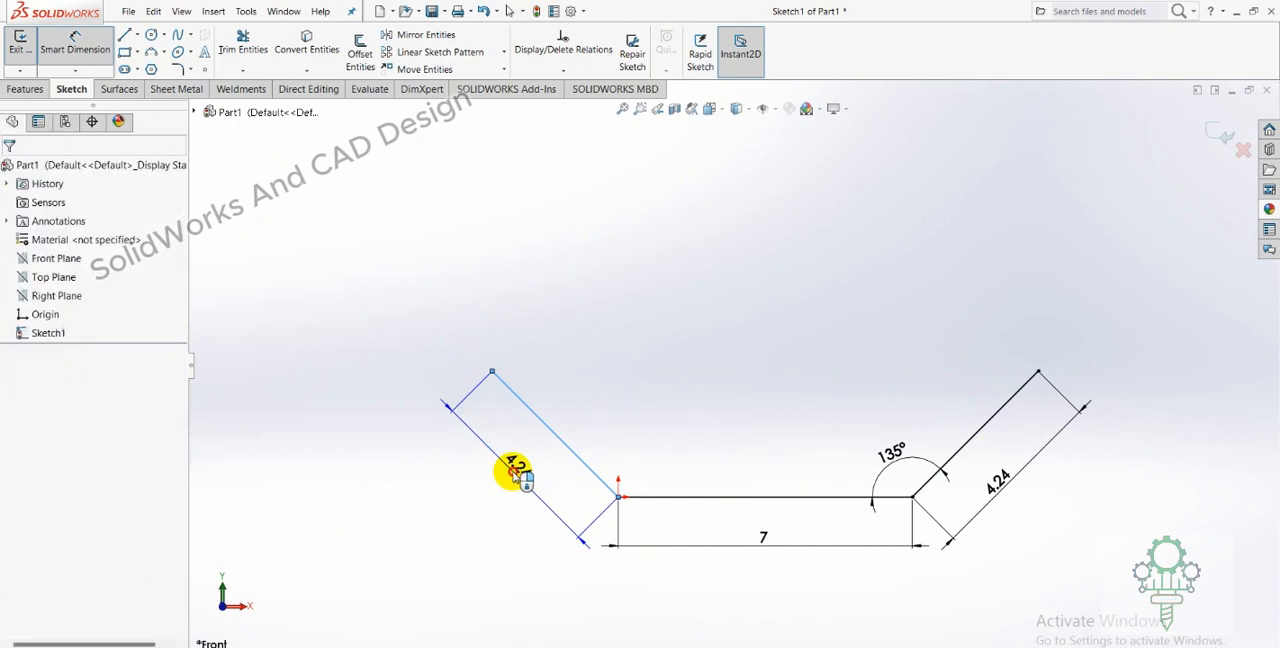
{"action": "left_click", "coordinate": [620, 176]}
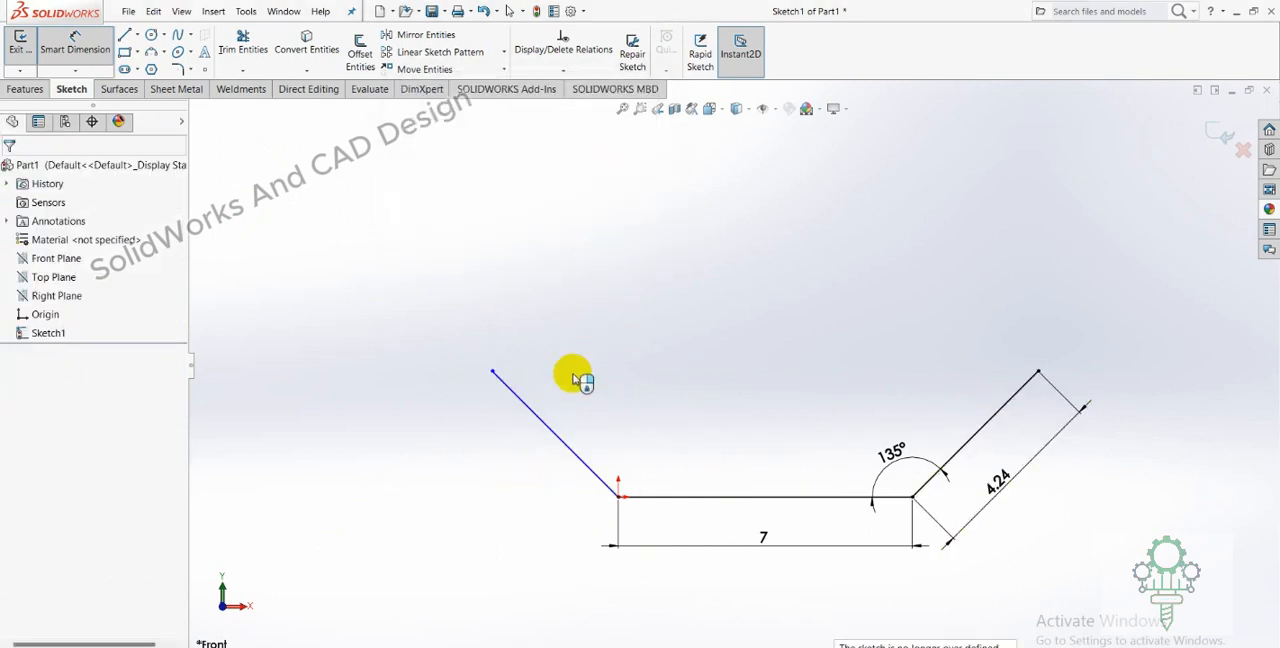
Dimension the angle between the left slanted line and the horizontal base line to 135°.
{"action": "left_click", "coordinate": [531, 408]}
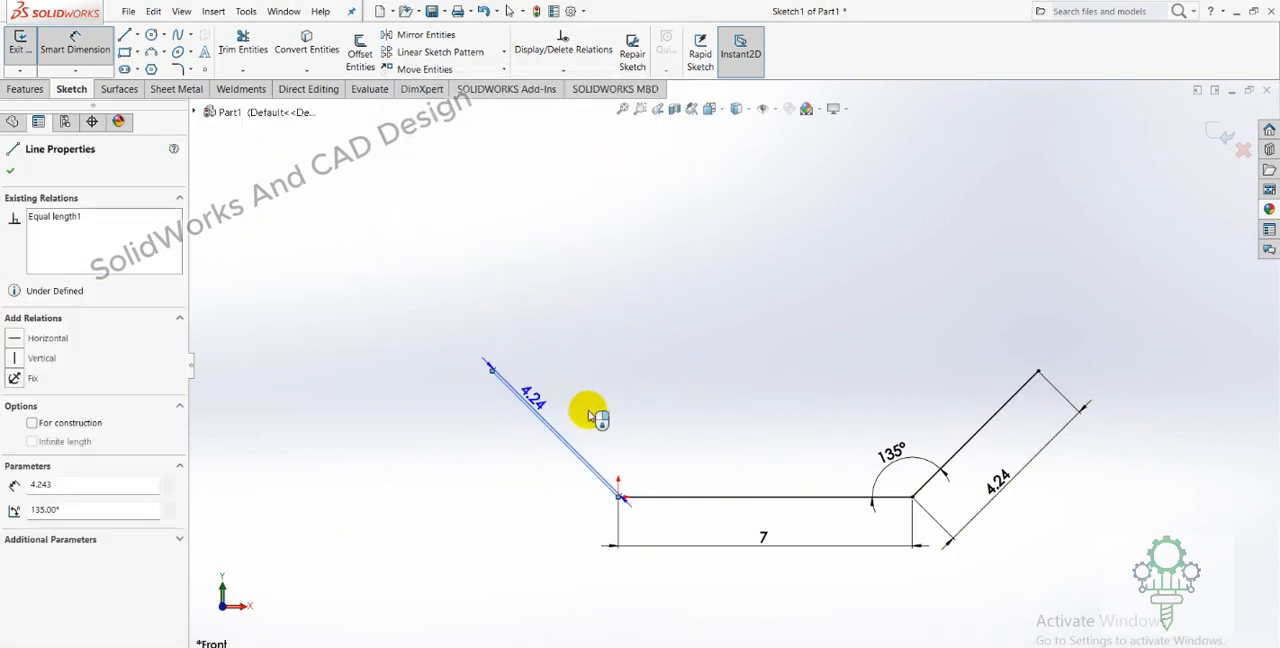
{"action": "left_click", "coordinate": [655, 496]}
{"action": "left_click", "coordinate": [648, 450]}
{"action": "type", "text": "1"}
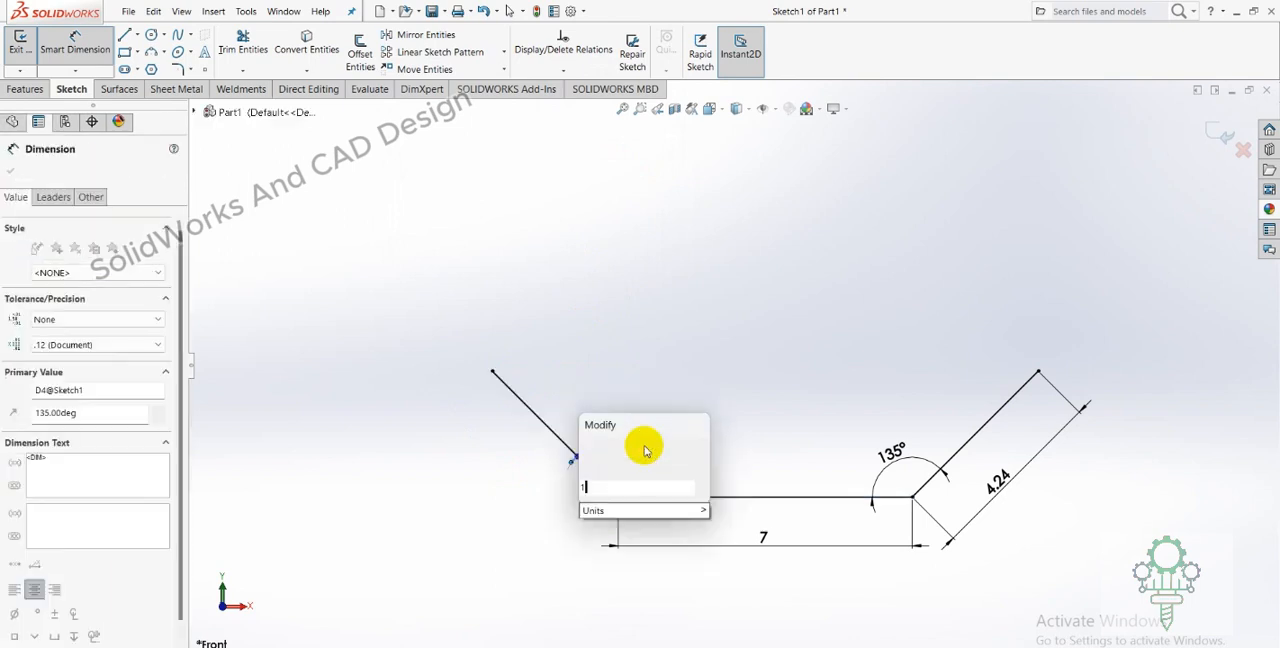
{"action": "type", "text": "35"}
{"action": "key", "text": "Return"}
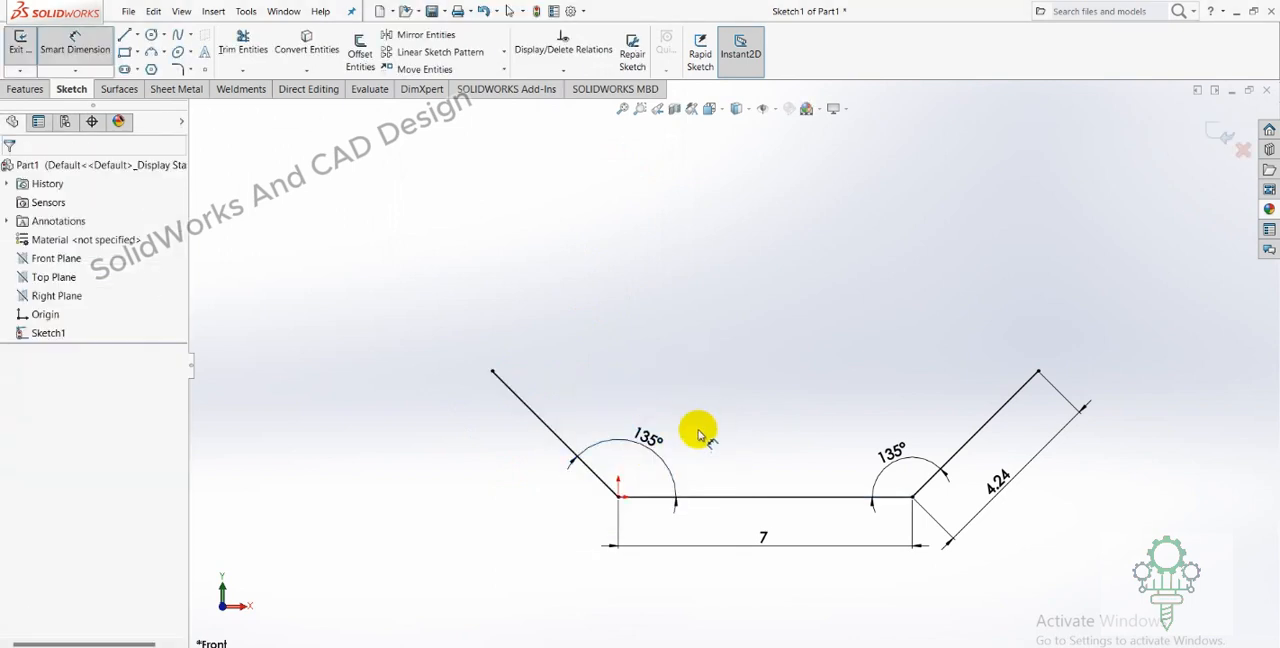
Switch to the PDF drawing and circle the 4.75 lengths on both vertical sides of the octagon.
{"action": "key", "text": "alt+Tab"}
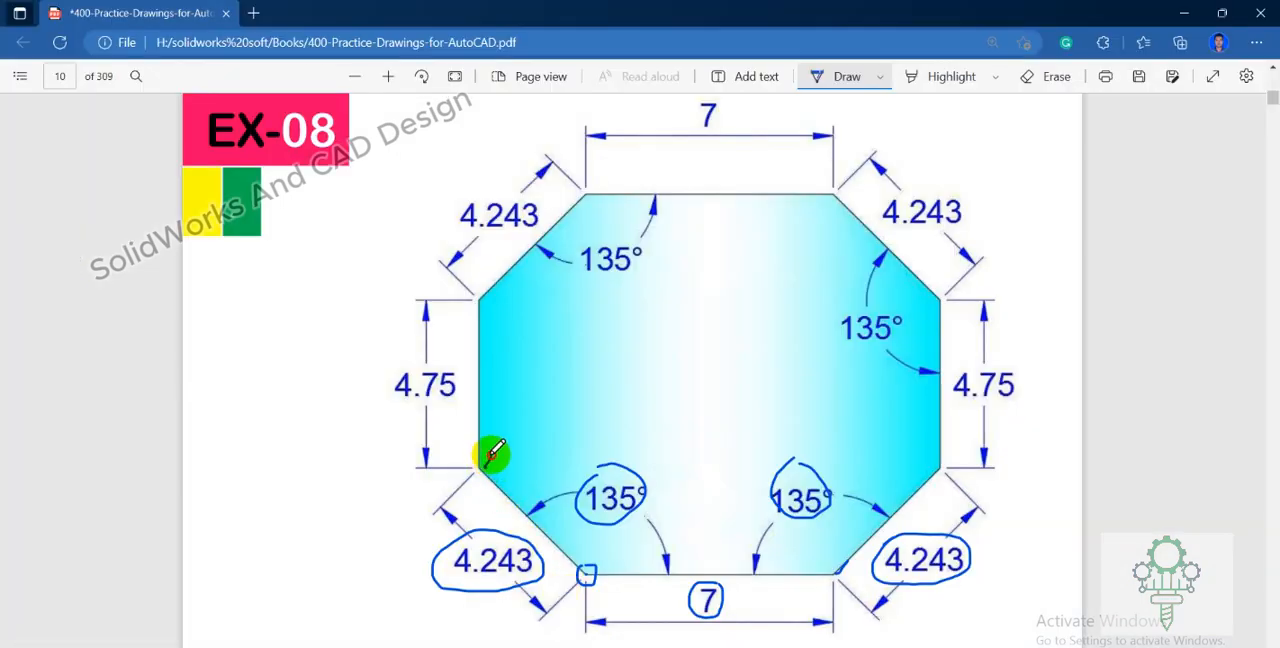
{"action": "mouse_move", "coordinate": [440, 370]}
{"action": "left_mouse_down"}
{"action": "mouse_move", "coordinate": [377, 386]}
{"action": "mouse_move", "coordinate": [451, 394]}
{"action": "mouse_move", "coordinate": [445, 358]}
{"action": "left_mouse_up"}
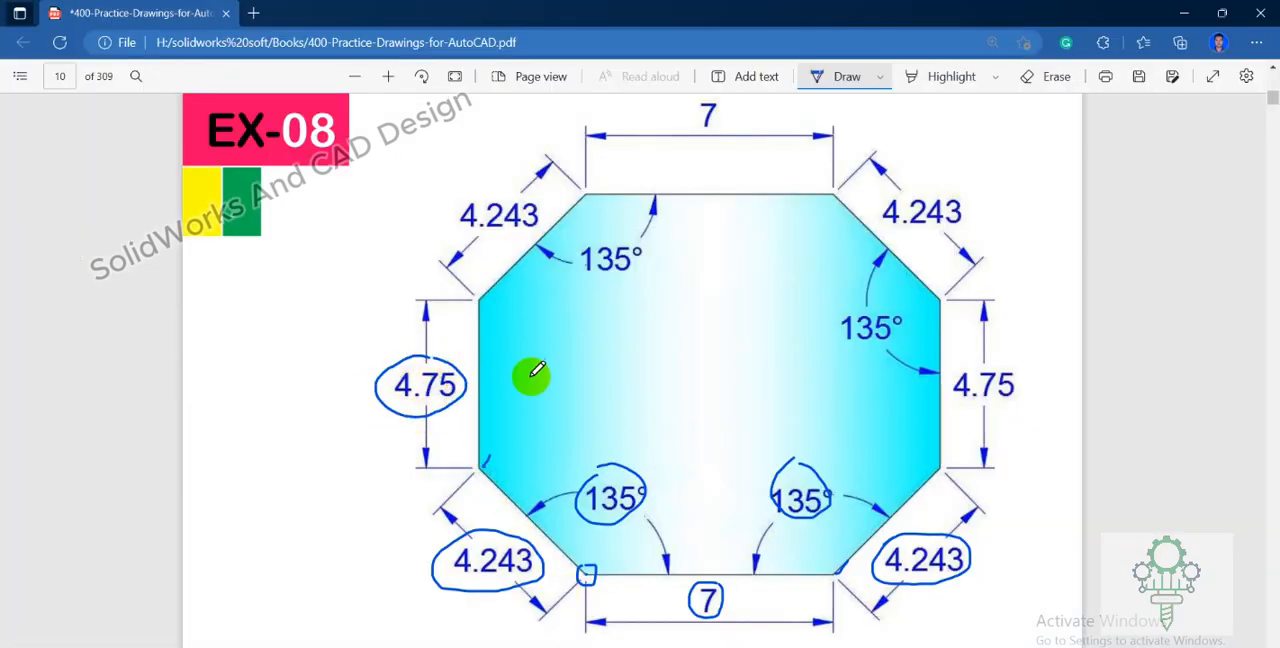
{"action": "mouse_move", "coordinate": [1022, 376]}
{"action": "left_mouse_down"}
{"action": "mouse_move", "coordinate": [951, 376]}
{"action": "mouse_move", "coordinate": [1018, 392]}
{"action": "left_mouse_up"}
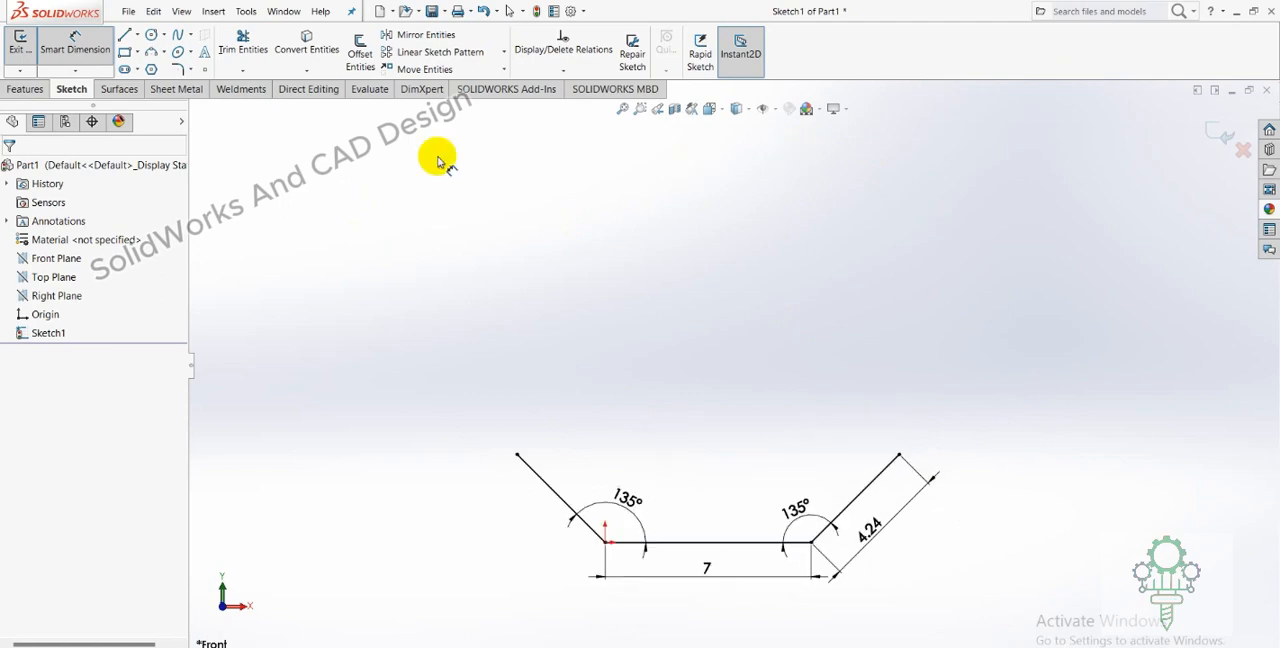
In SolidWorks, sketch a line about 6.05 mm long upward from the left slanted line's free end and make it vertical.
{"action": "left_click", "coordinate": [123, 38]}
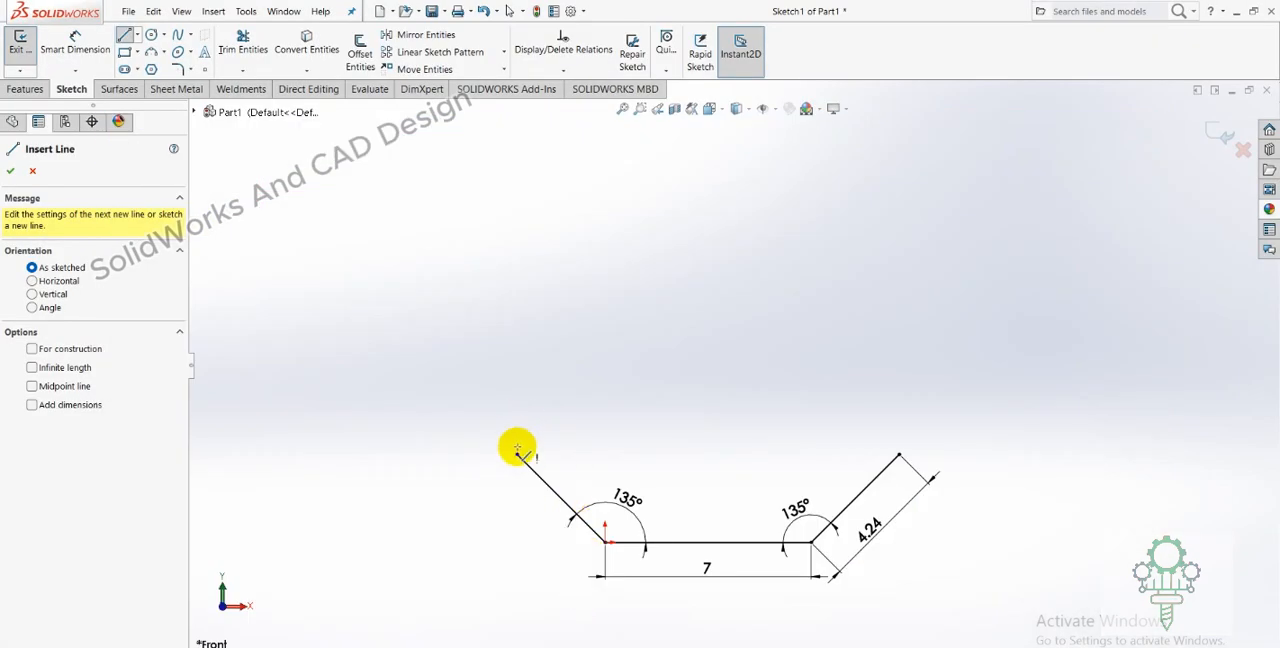
{"action": "left_click", "coordinate": [517, 453]}
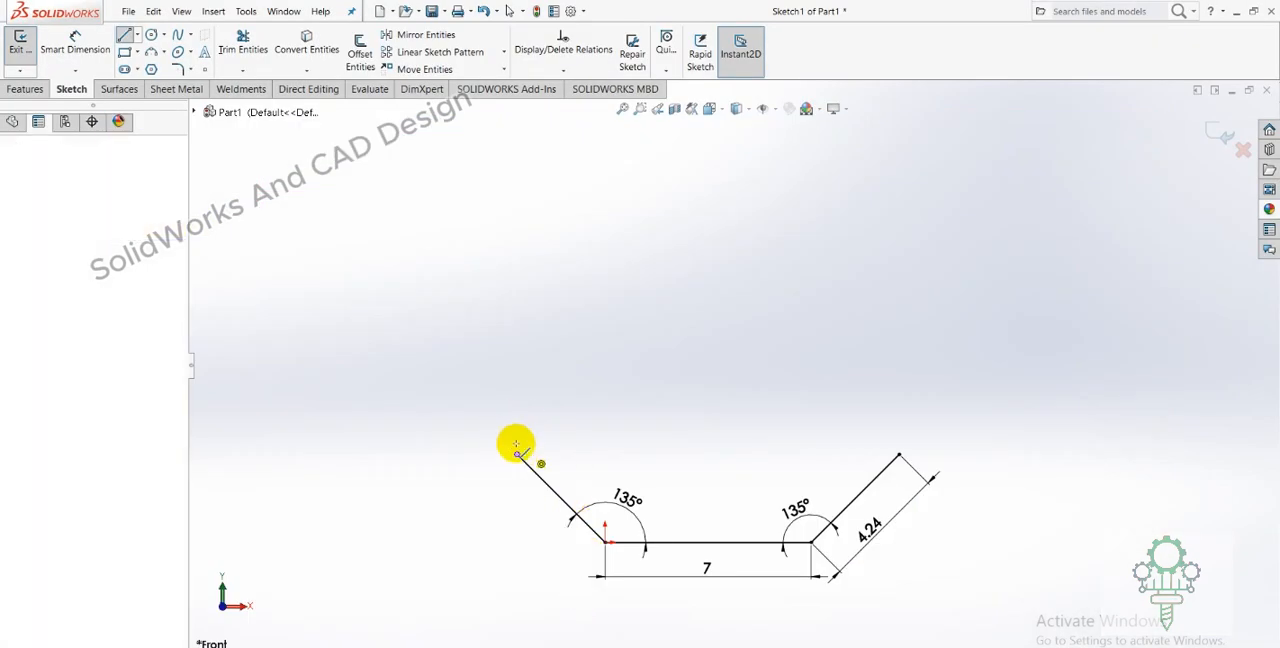
{"action": "left_click", "coordinate": [509, 277]}
{"action": "right_click", "coordinate": [509, 278]}
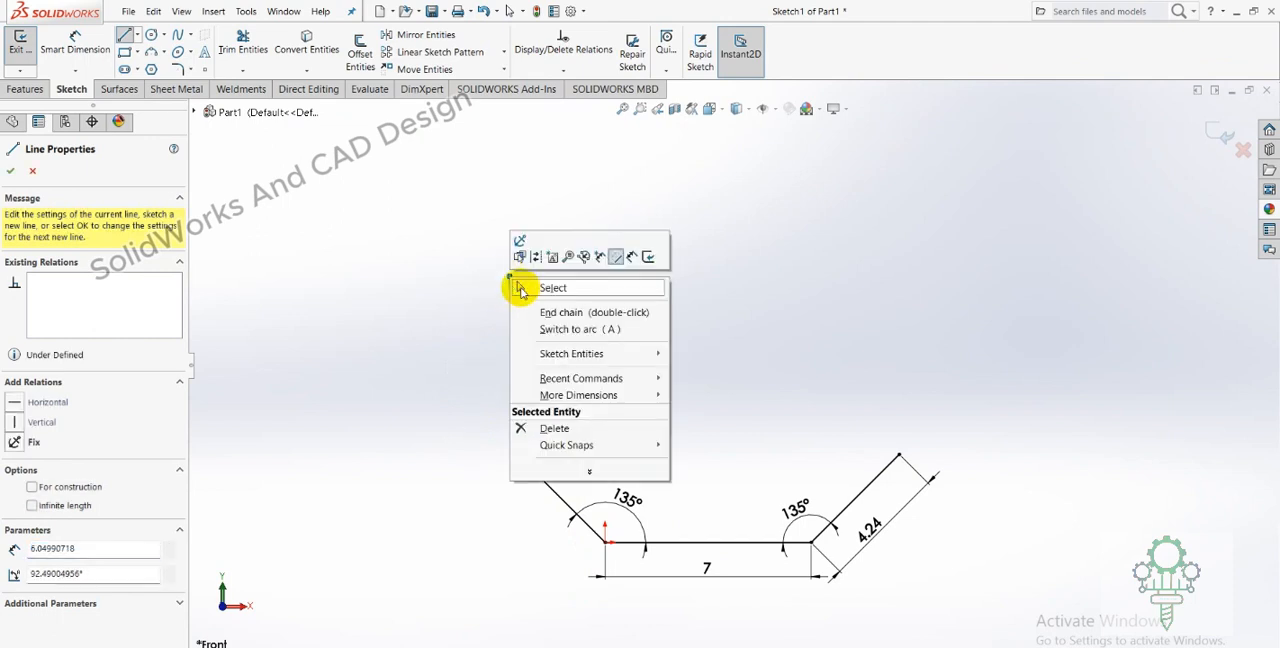
{"action": "left_click", "coordinate": [530, 293]}
{"action": "left_click", "coordinate": [512, 332]}
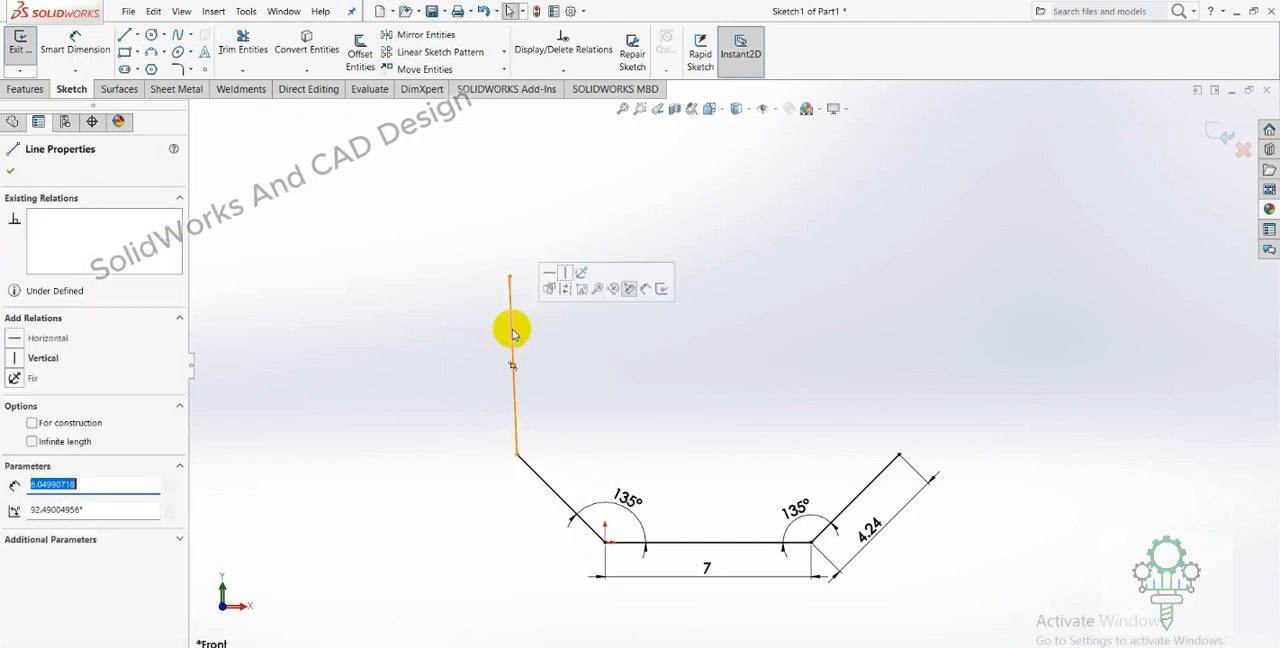
{"action": "left_click", "coordinate": [564, 274]}
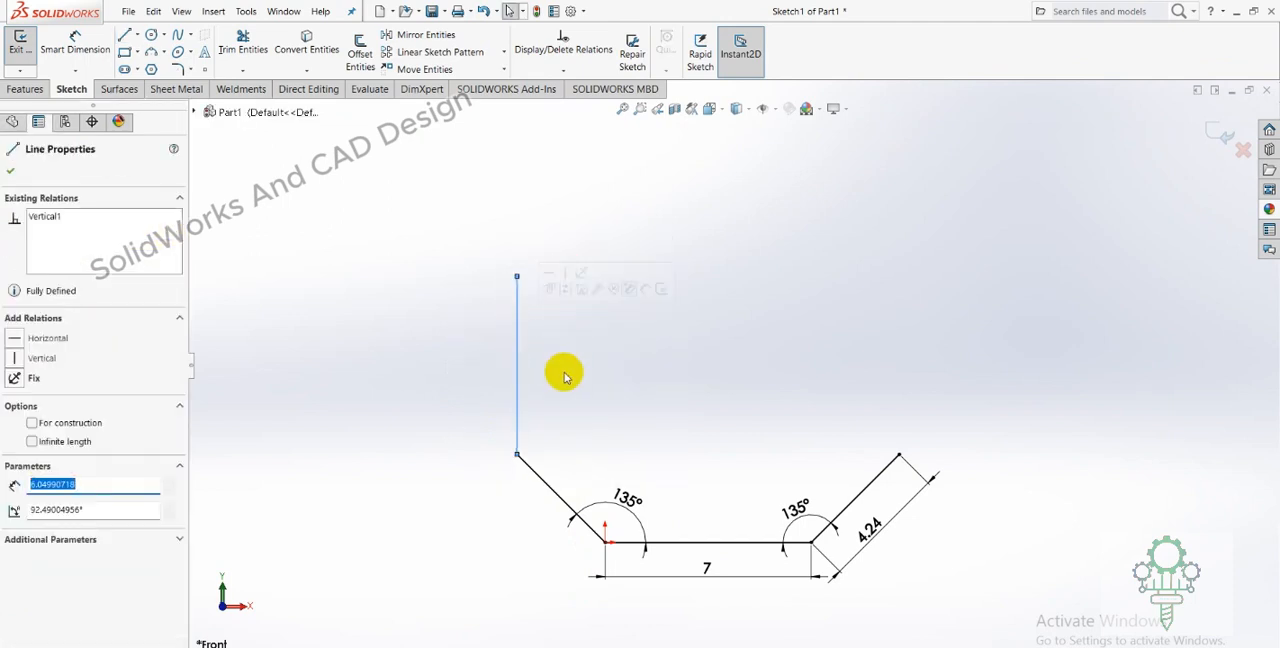
Dimension the left vertical line's length to 4.75 mm.
{"action": "left_click", "coordinate": [100, 48]}
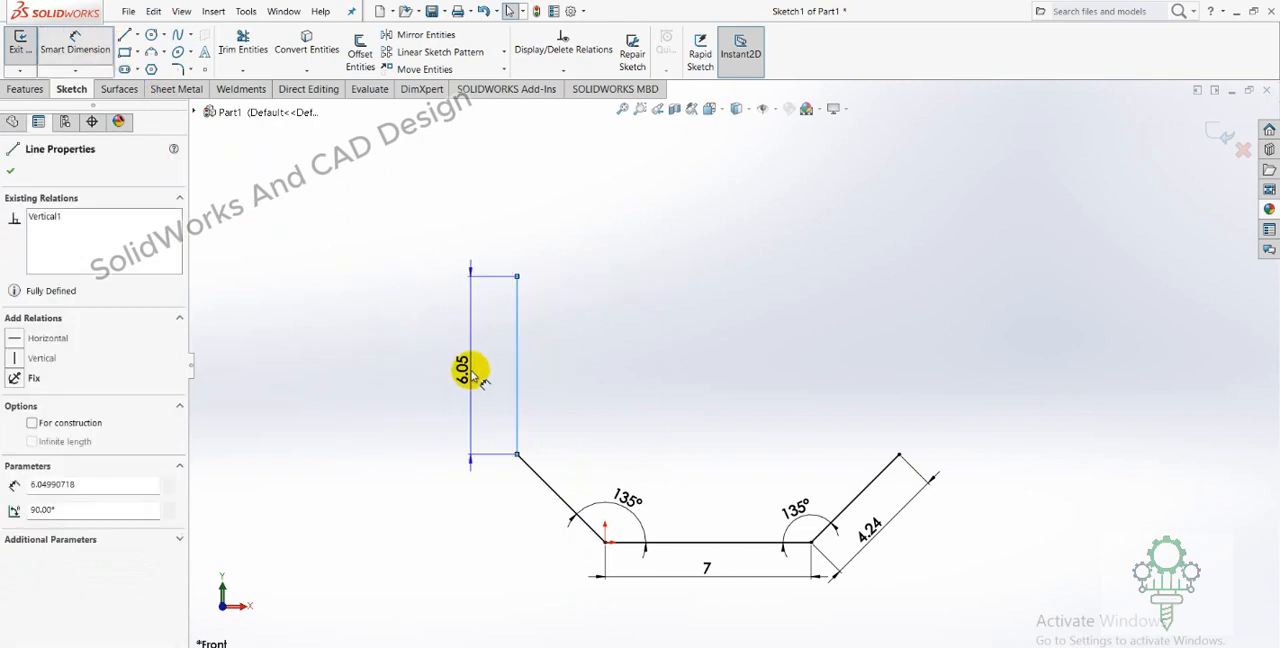
{"action": "left_click", "coordinate": [470, 372]}
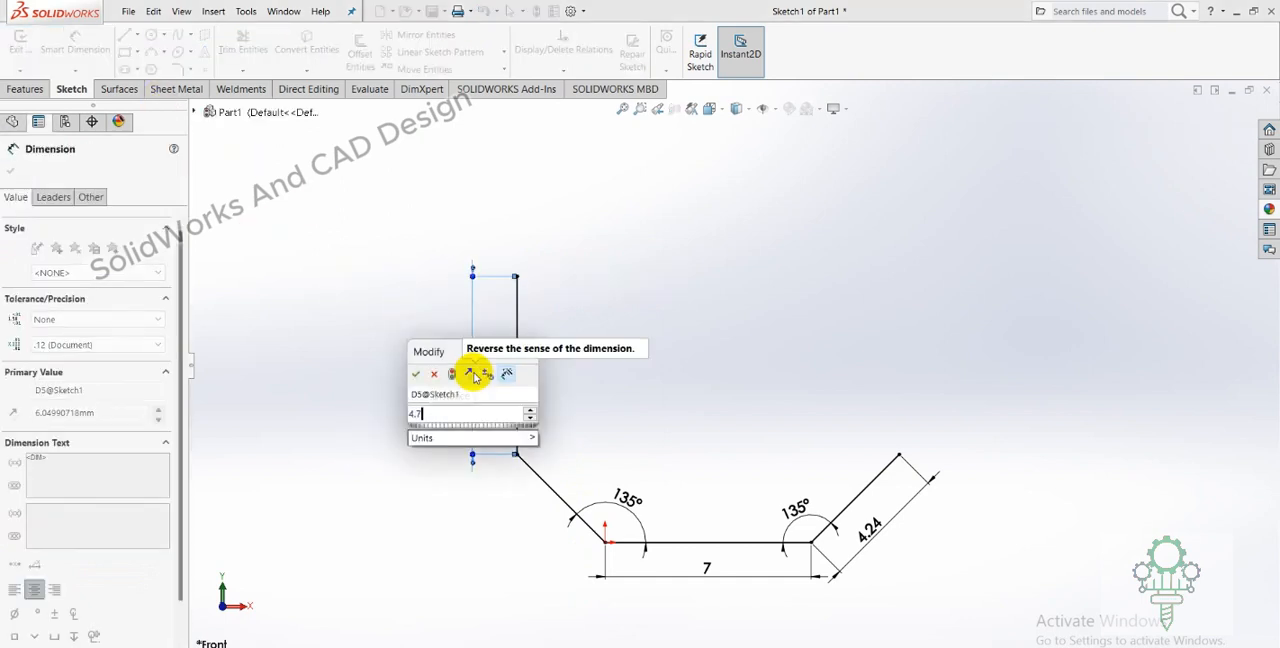
{"action": "type", "text": "4.75"}
{"action": "key", "text": "Return"}
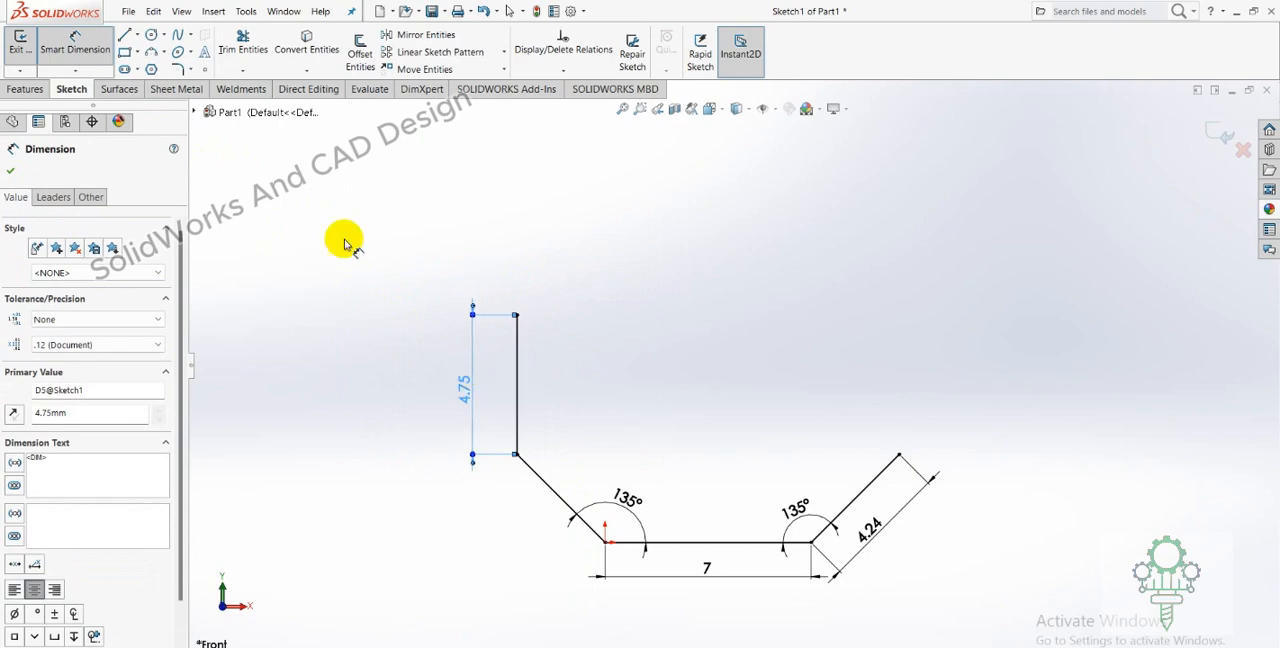
{"action": "left_click", "coordinate": [11, 171]}
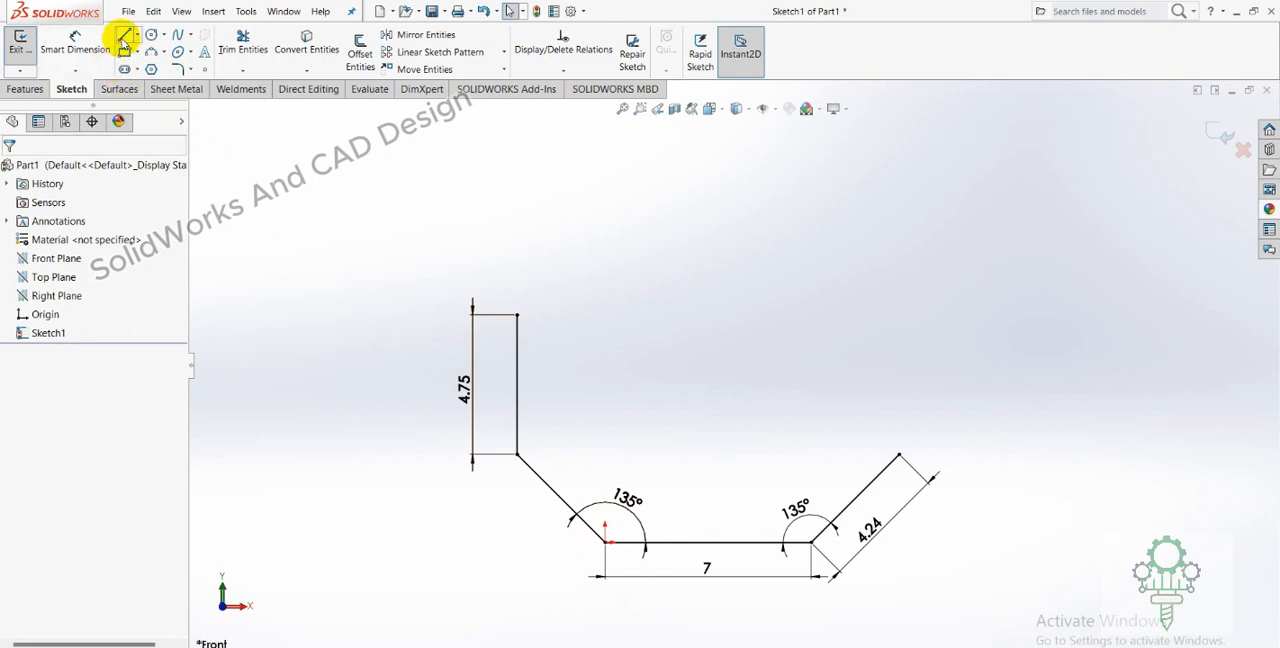
Sketch a vertical line about 5.73 mm long upward from the right slanted line's free end.
{"action": "left_click", "coordinate": [124, 34]}
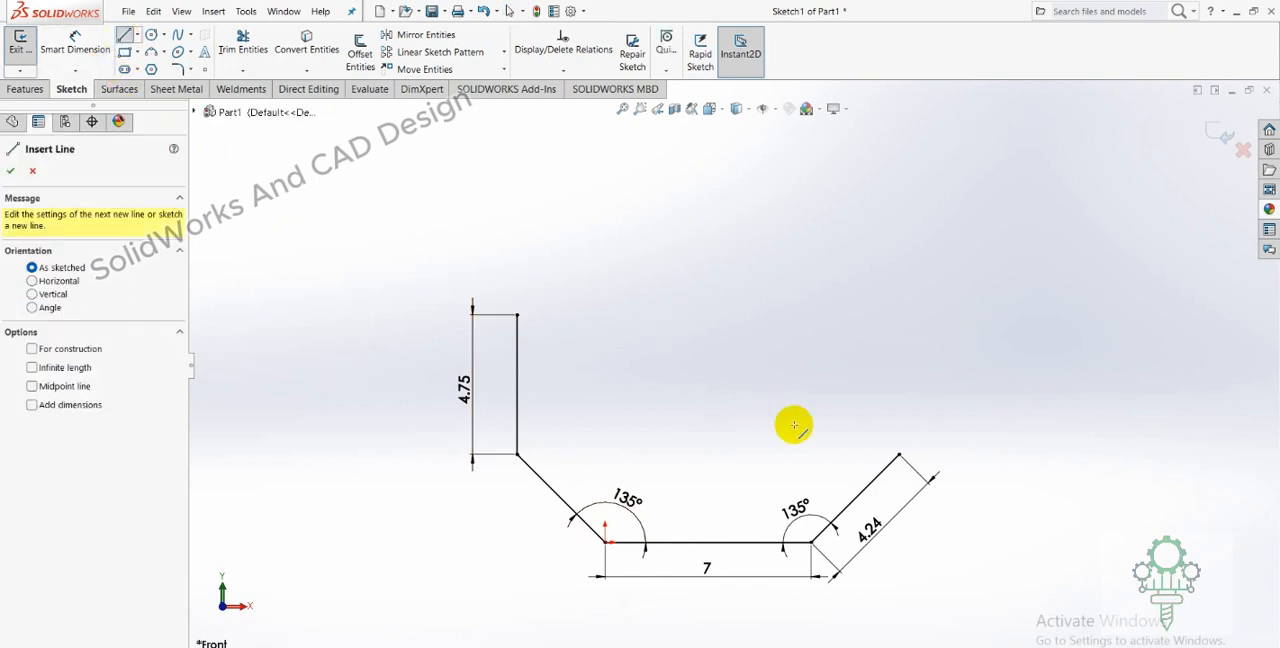
{"action": "left_click_drag", "start_coordinate": [900, 455], "coordinate": [899, 293]}
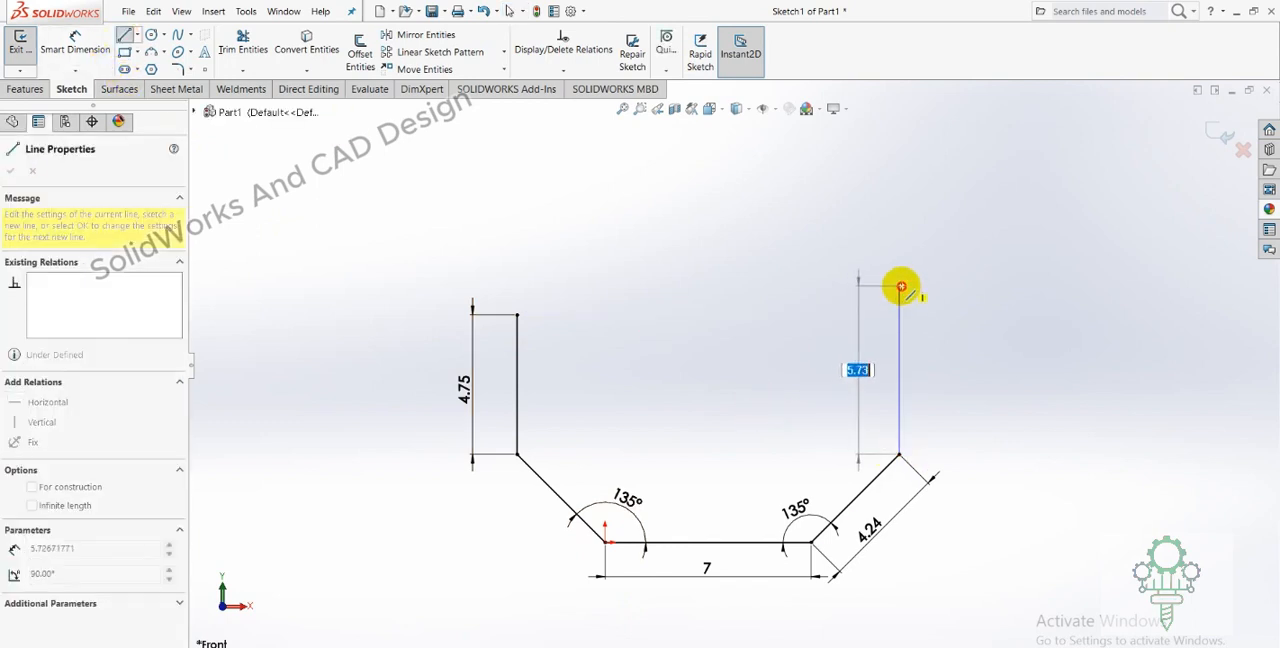
{"action": "right_click", "coordinate": [902, 290]}
{"action": "left_click", "coordinate": [914, 294]}
{"action": "left_click", "coordinate": [902, 303]}
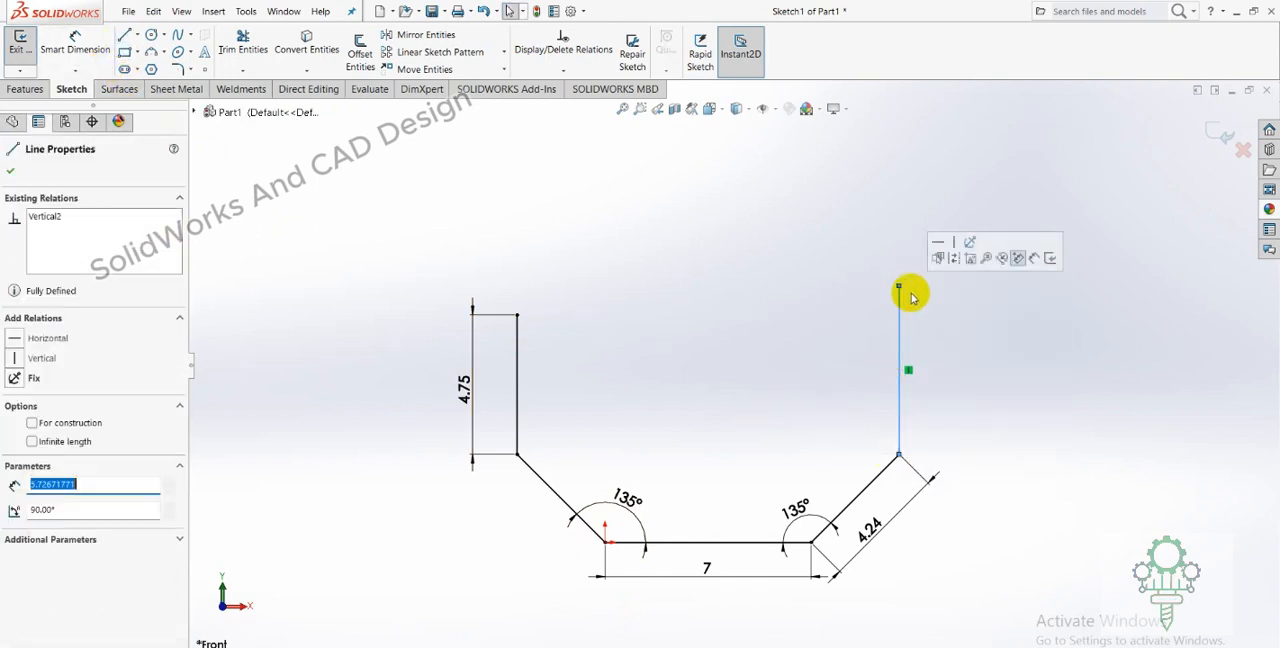
{"action": "left_click", "coordinate": [929, 357]}
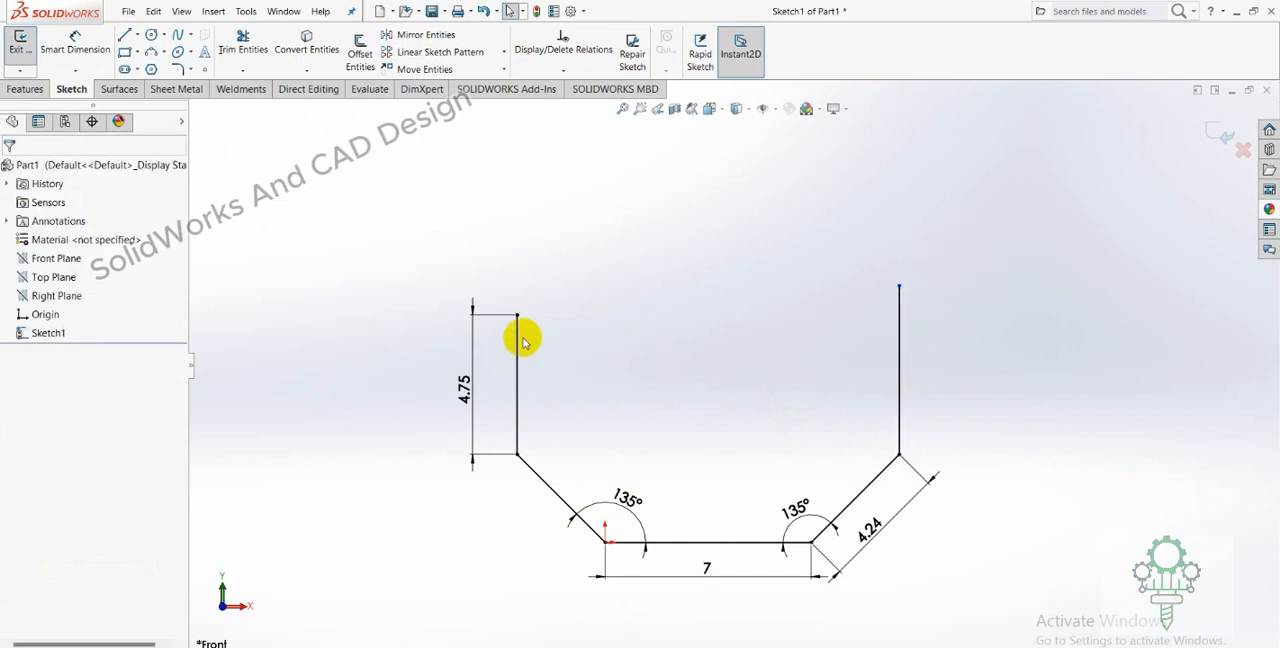
Apply an Equal relation between the left and right vertical lines.
{"action": "left_click", "coordinate": [517, 342]}
{"action": "left_click", "coordinate": [898, 325], "text": "ctrl"}
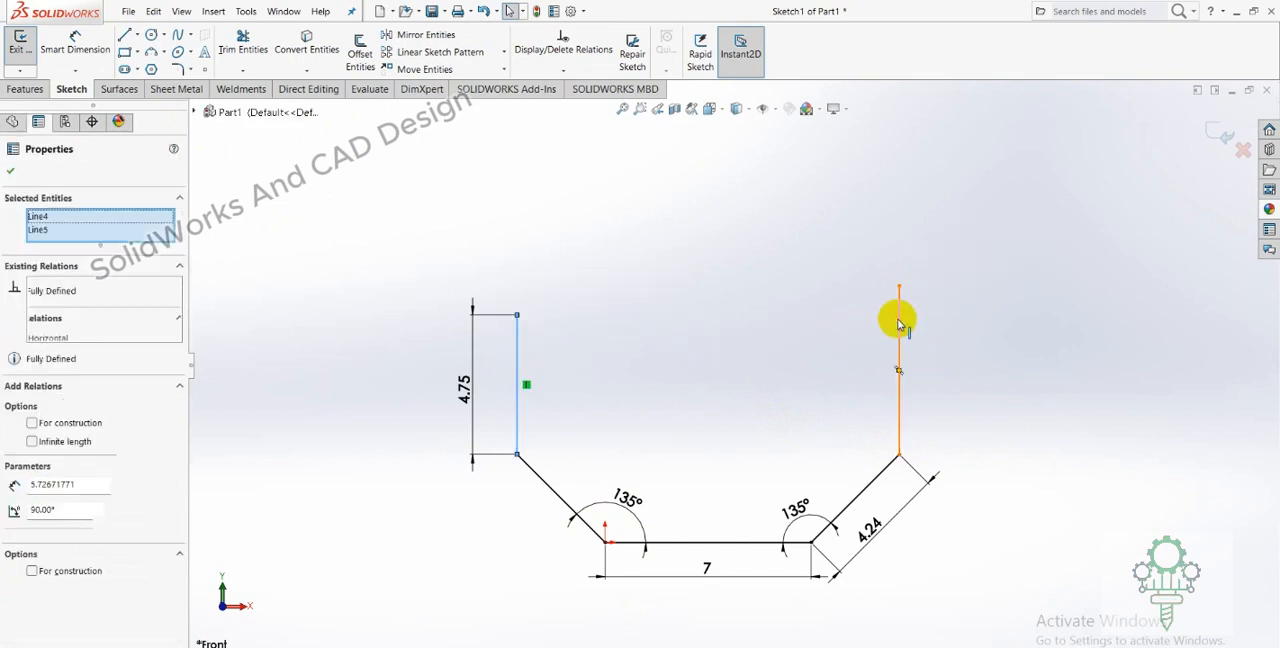
{"action": "left_click", "coordinate": [1015, 265]}
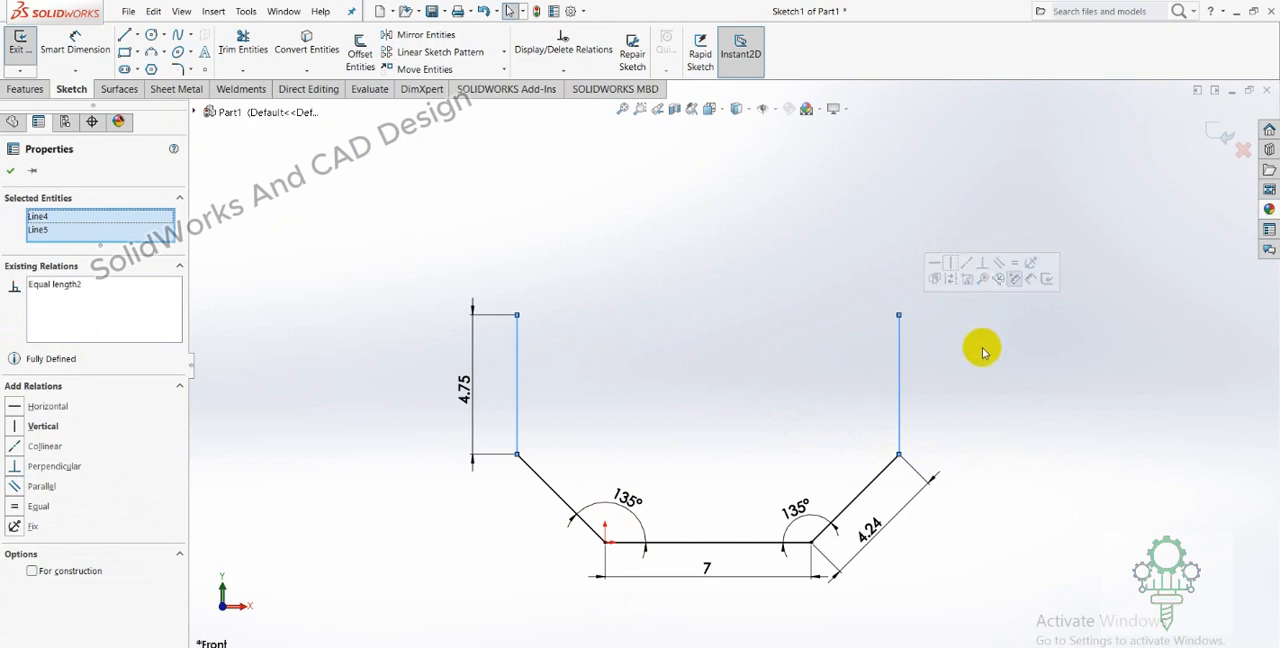
{"action": "left_click", "coordinate": [978, 350]}
Try to add a length dimension to the right vertical line.
{"action": "left_click", "coordinate": [82, 38]}
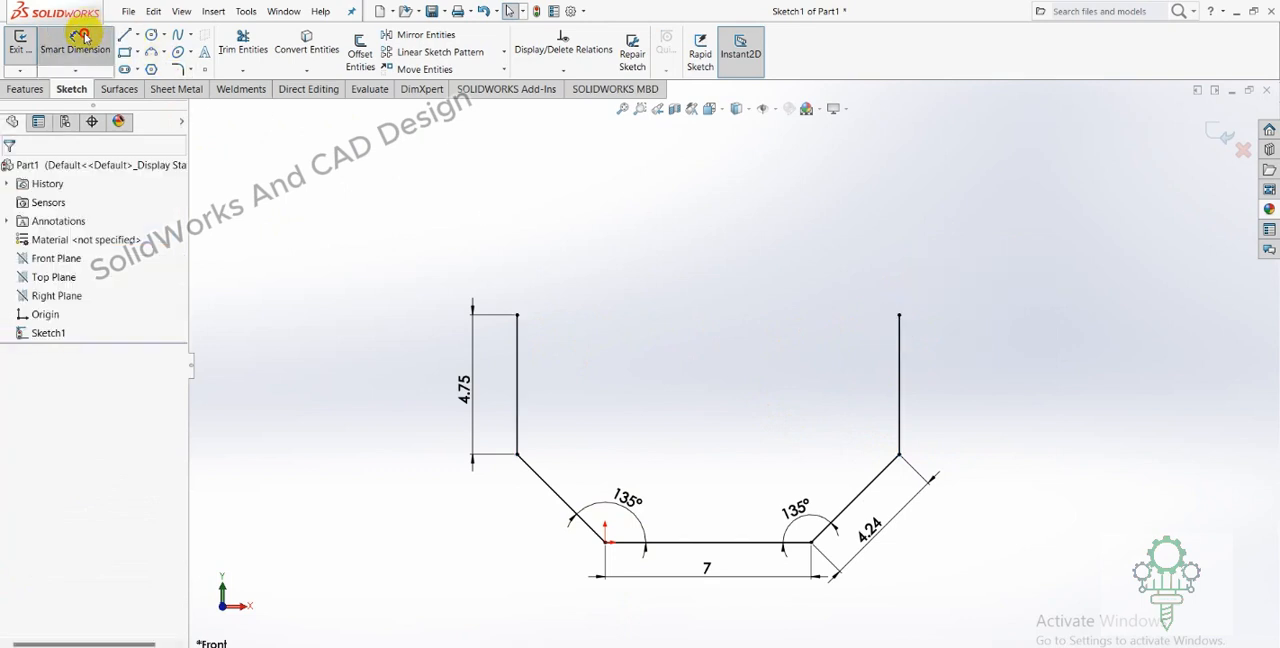
{"action": "left_click", "coordinate": [918, 350]}
{"action": "left_click", "coordinate": [951, 380]}
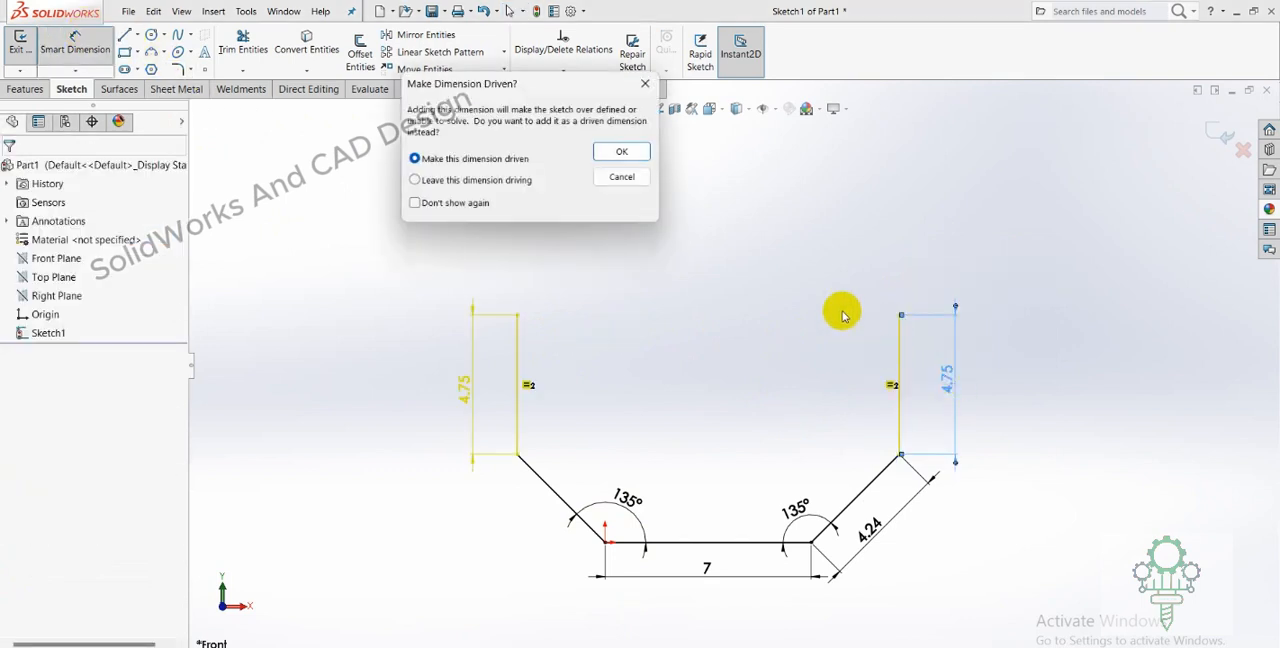
{"action": "left_click", "coordinate": [603, 179]}
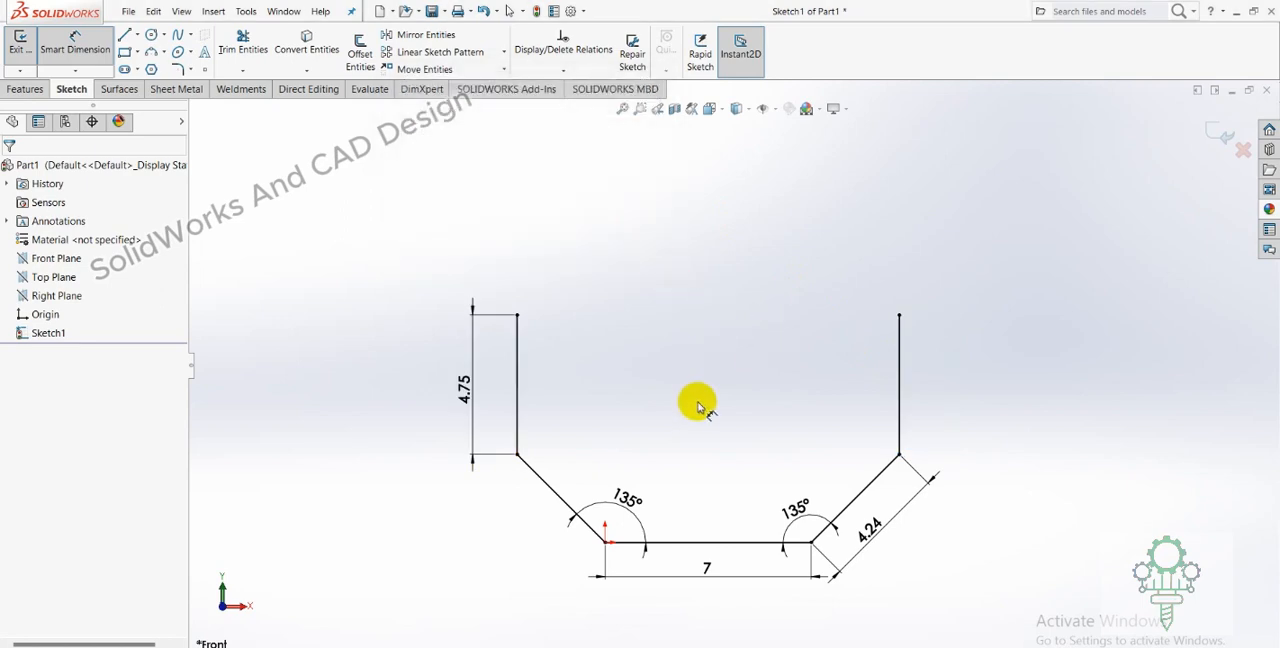
{"action": "key", "text": "Escape"}
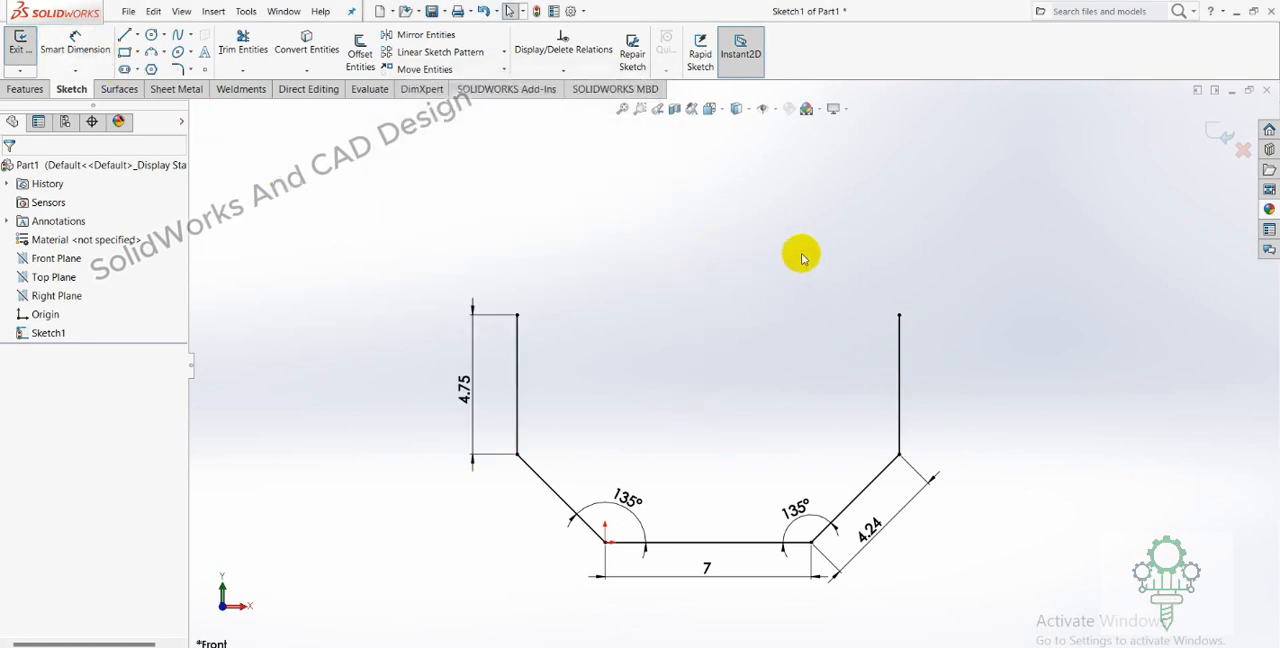
Switch to the PDF drawing and circle the octagon's upper-left 135° angle and 4.243 length.
{"action": "scroll", "coordinate": [803, 260], "scroll_direction": "up", "scroll_amount": 1}
{"action": "scroll", "coordinate": [800, 260], "scroll_direction": "down", "scroll_amount": 1}
{"action": "key", "text": "alt+Tab"}
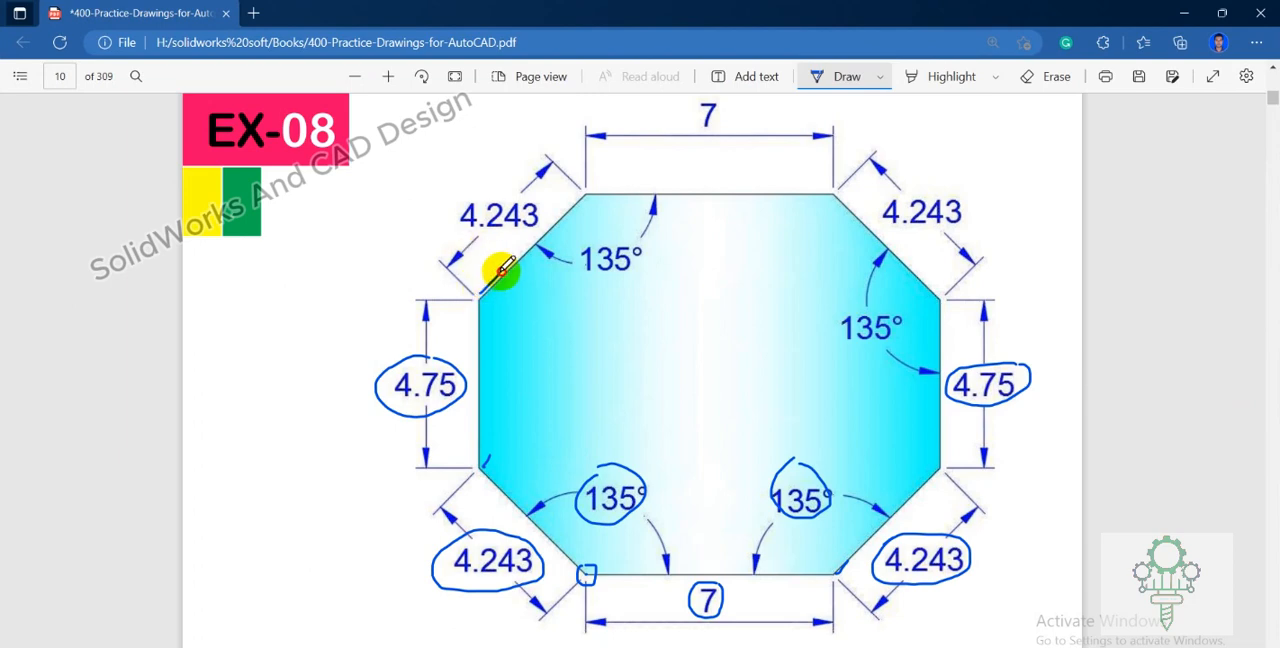
{"action": "mouse_move", "coordinate": [580, 234]}
{"action": "left_mouse_down"}
{"action": "mouse_move", "coordinate": [586, 297]}
{"action": "mouse_move", "coordinate": [651, 251]}
{"action": "mouse_move", "coordinate": [568, 238]}
{"action": "left_mouse_up"}
{"action": "mouse_move", "coordinate": [451, 212]}
{"action": "left_mouse_down"}
{"action": "mouse_move", "coordinate": [523, 243]}
{"action": "mouse_move", "coordinate": [514, 177]}
{"action": "mouse_move", "coordinate": [470, 215]}
{"action": "left_mouse_up"}
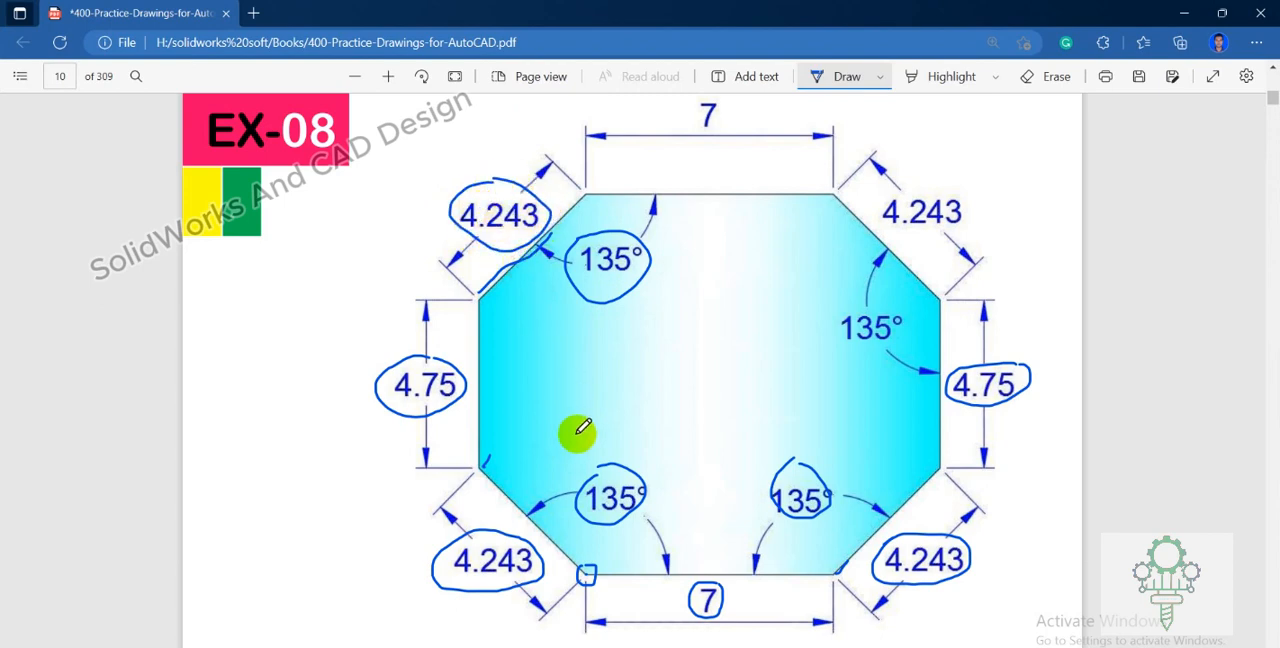
In SolidWorks, sketch a slanted line about 4.13 mm long at about 50° from the left vertical line's upper end, rising inward.
{"action": "left_click", "coordinate": [636, 647]}
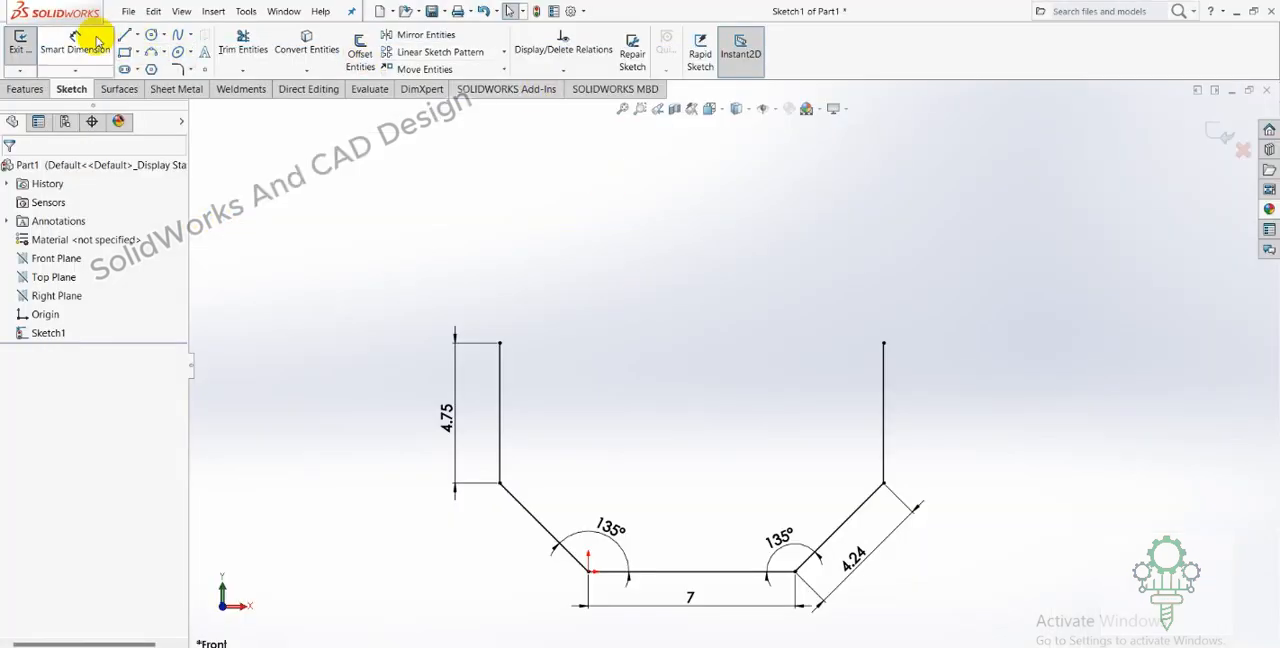
{"action": "left_click", "coordinate": [137, 35]}
{"action": "left_click", "coordinate": [127, 35]}
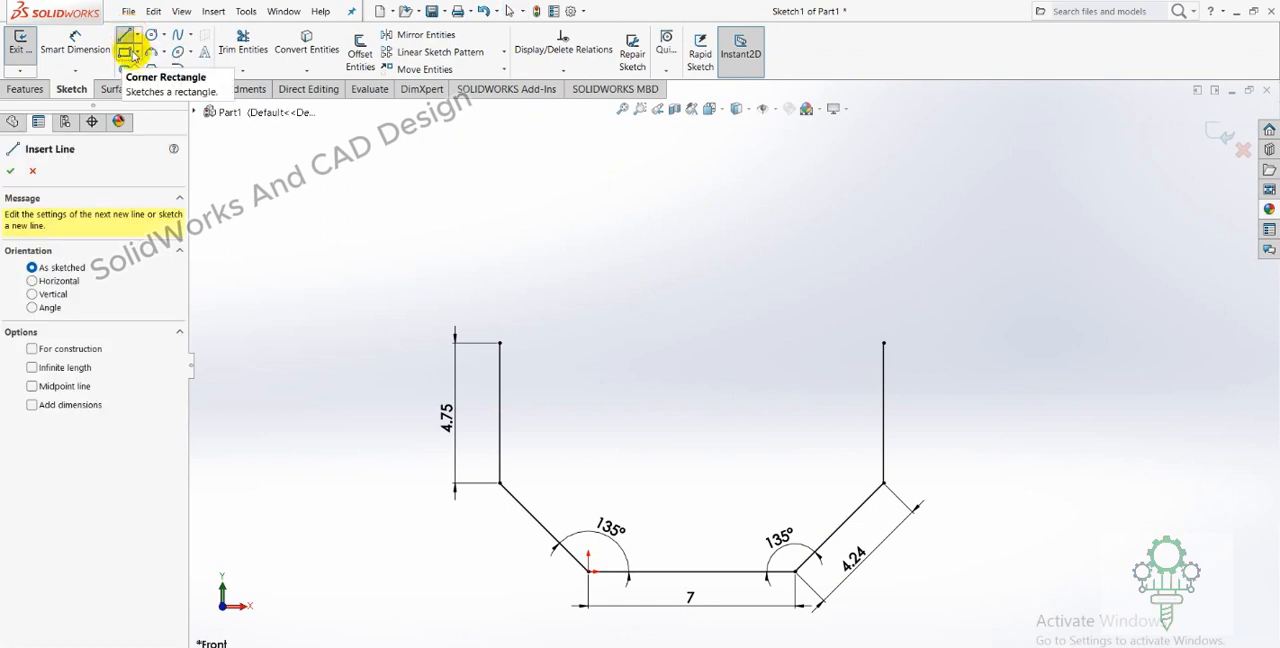
{"action": "left_click", "coordinate": [500, 343]}
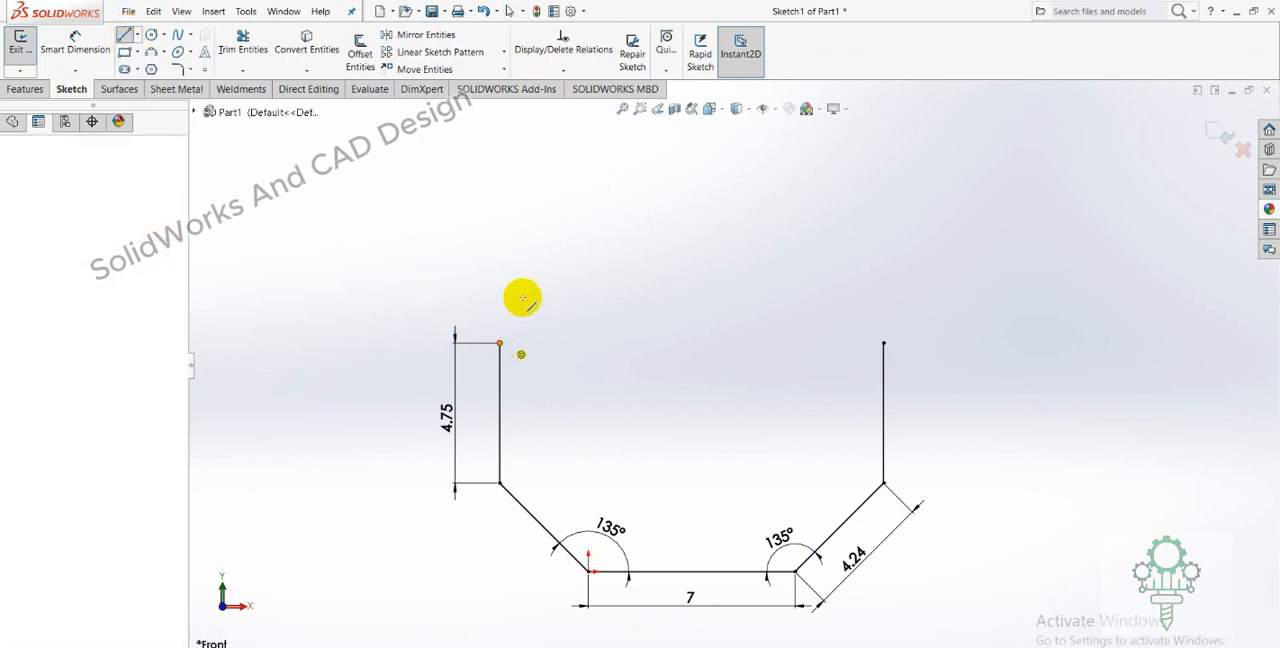
{"action": "left_click", "coordinate": [578, 249]}
{"action": "right_click", "coordinate": [578, 249]}
{"action": "left_click", "coordinate": [603, 263]}
Dimension the upper-left slanted line's length as 4.24 mm.
{"action": "left_click", "coordinate": [75, 45]}
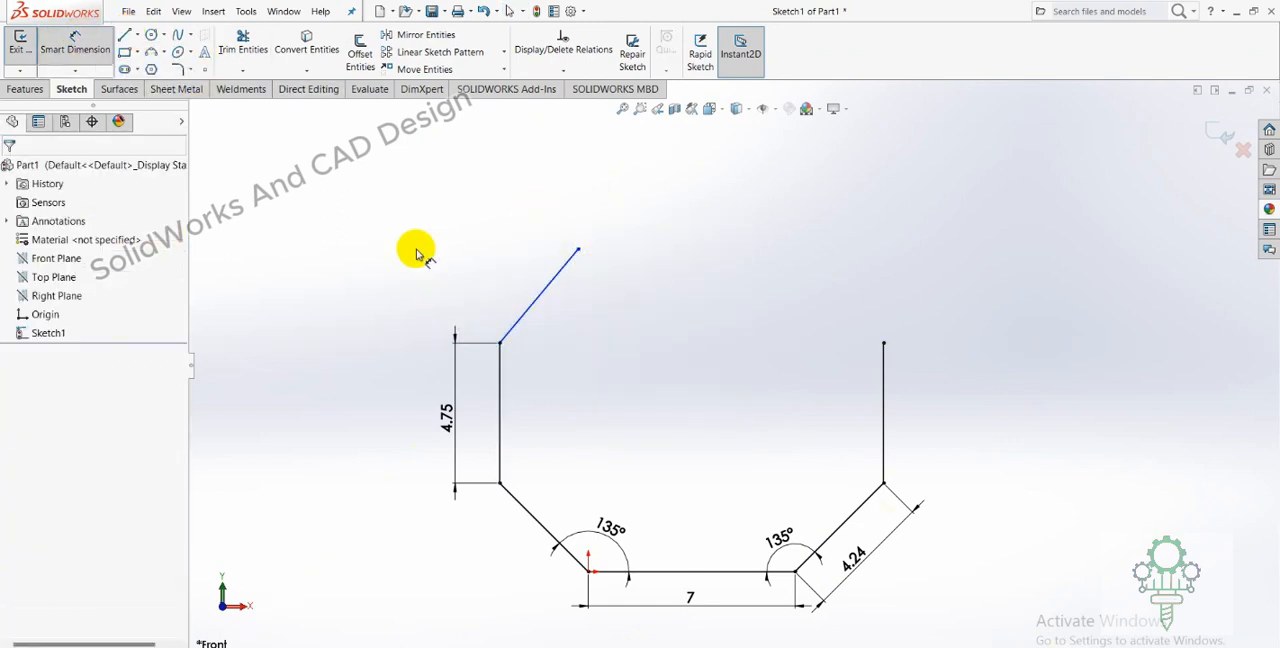
{"action": "left_click", "coordinate": [520, 320]}
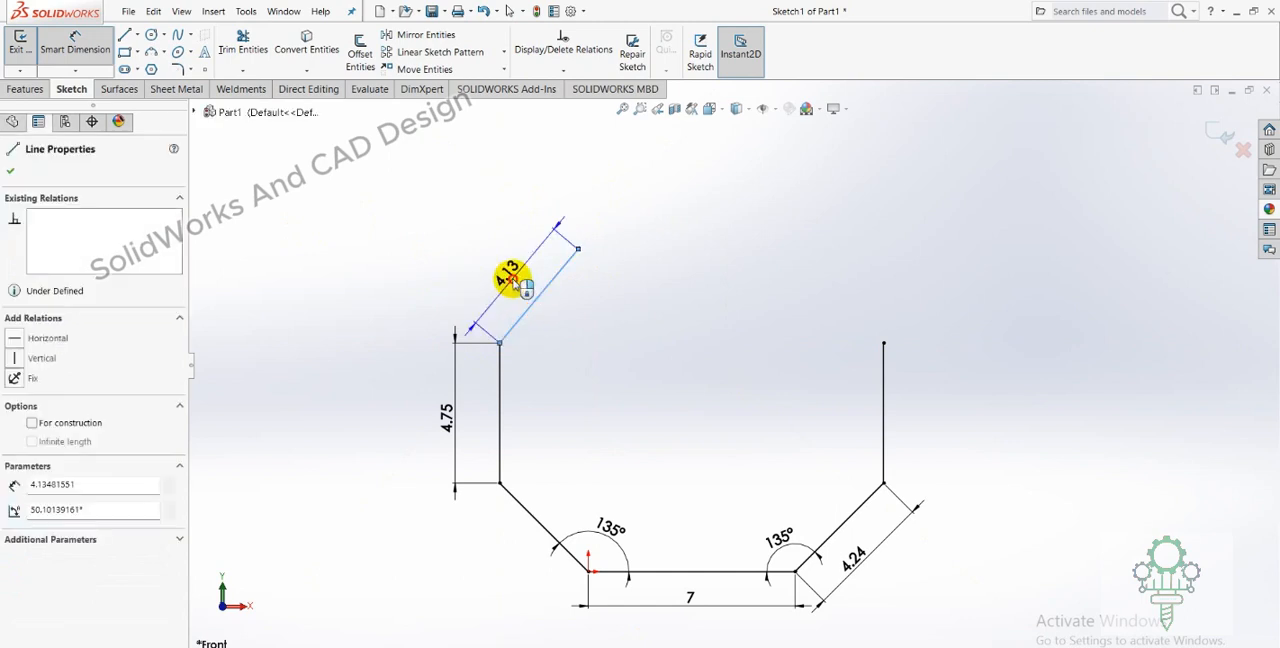
{"action": "left_click", "coordinate": [510, 280]}
{"action": "type", "text": "4.24"}
{"action": "key", "text": "Return"}
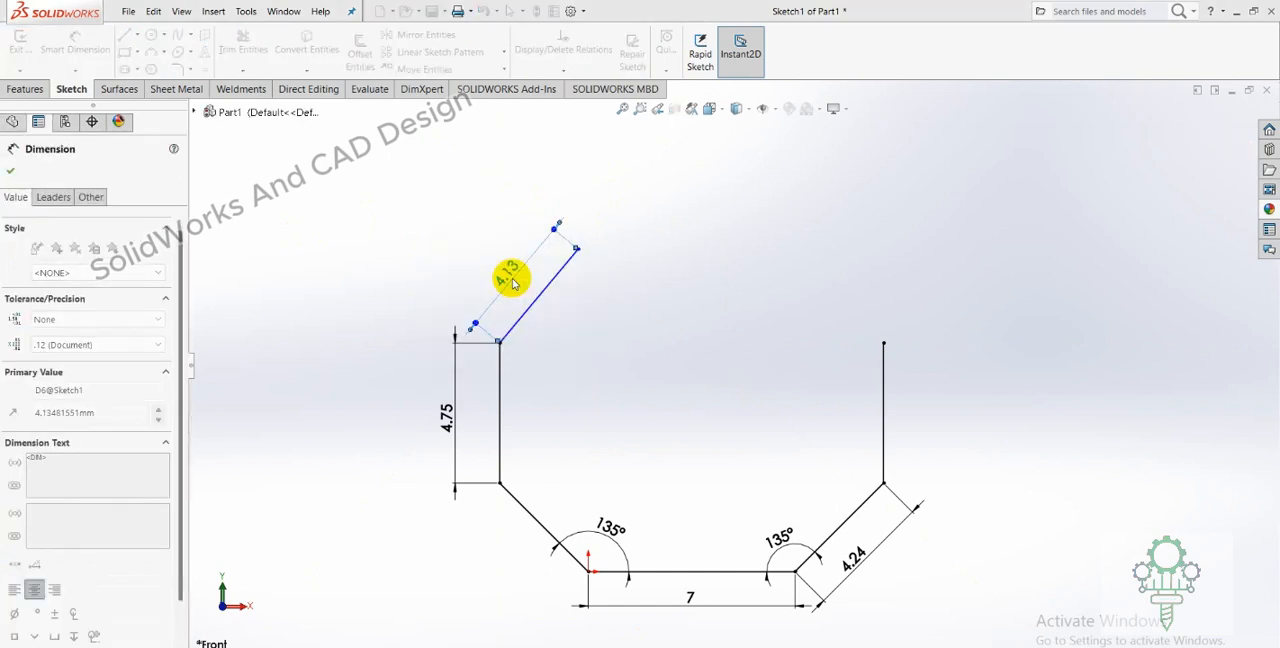
Dimension the angle between the left vertical line and the upper-left slanted line as 135°.
{"action": "key", "text": "Escape"}
{"action": "left_click", "coordinate": [500, 350]}
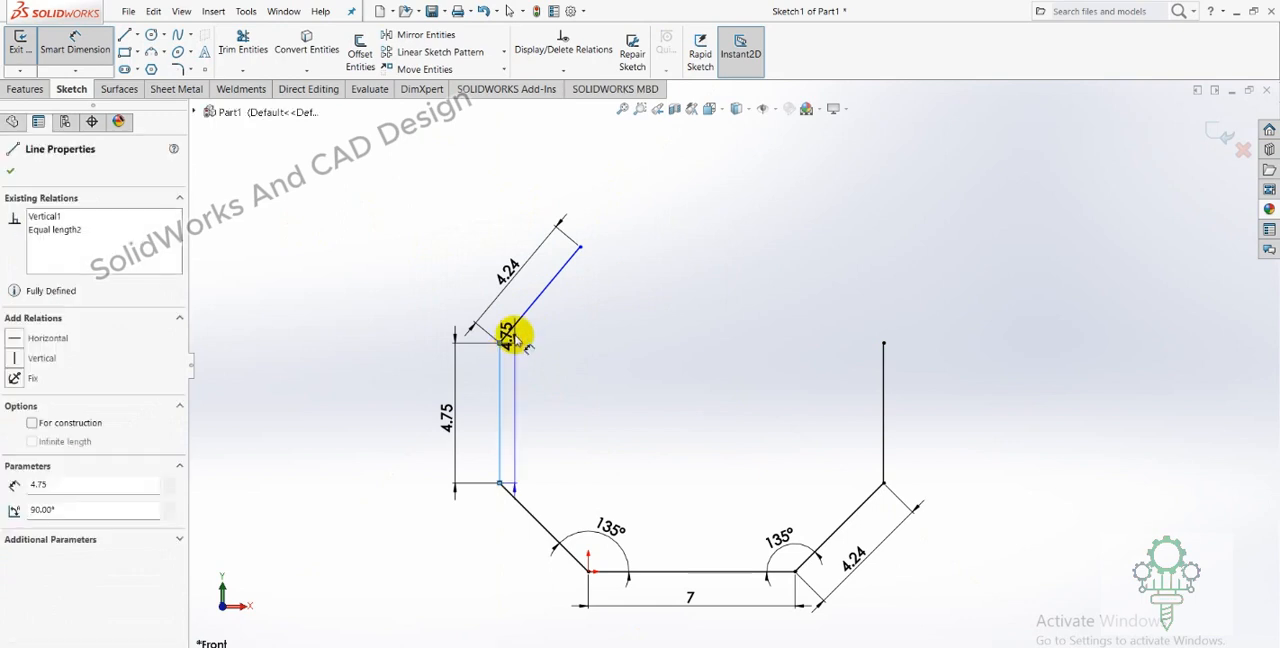
{"action": "left_click", "coordinate": [515, 326]}
{"action": "left_click", "coordinate": [549, 359]}
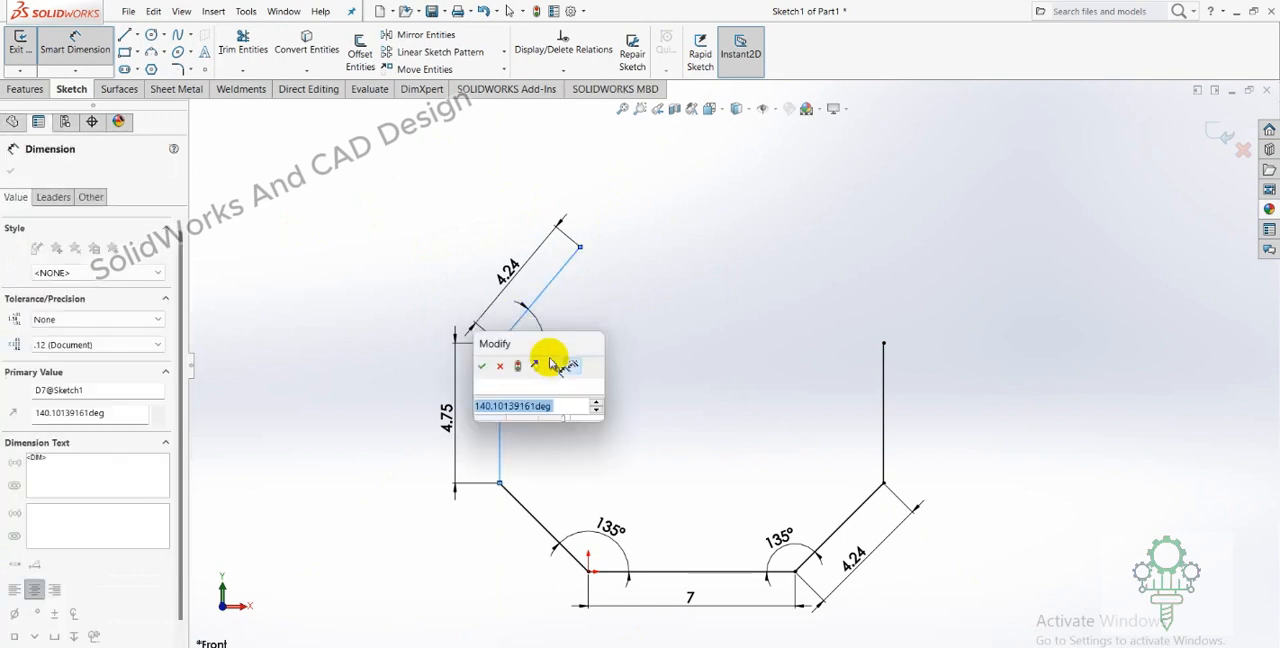
{"action": "key", "text": "Return"}
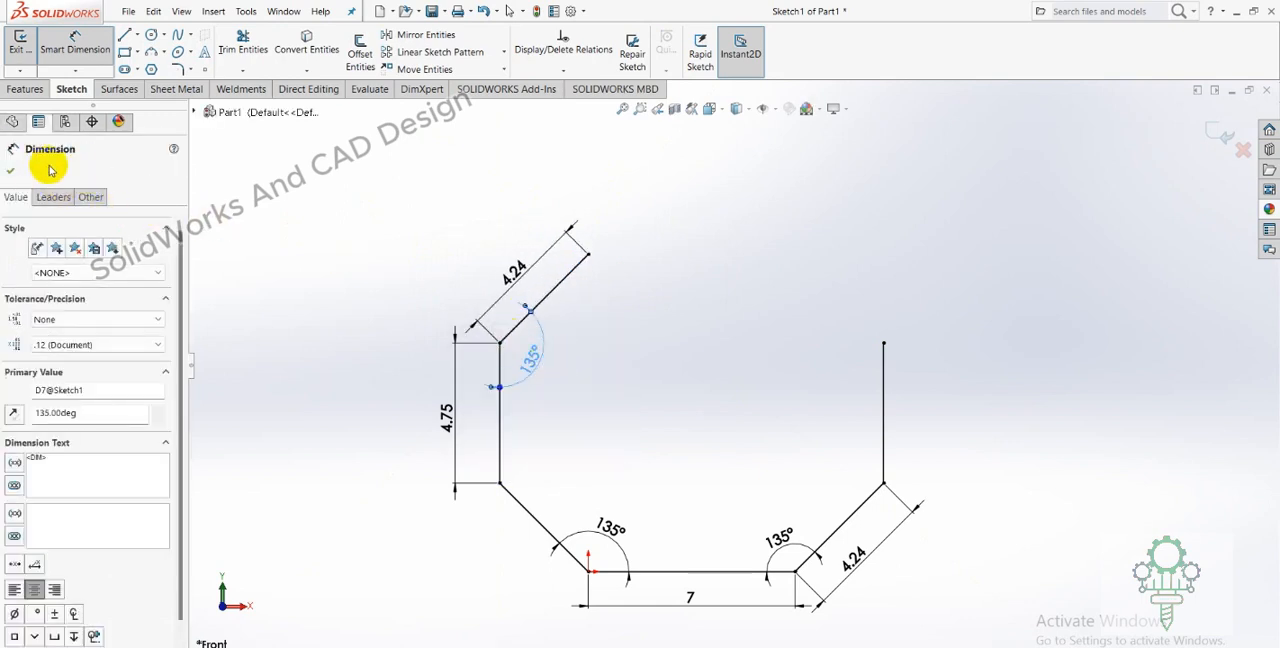
{"action": "left_click", "coordinate": [14, 169]}
Switch to the PDF drawing and circle the octagon's upper-right 135° angle and 4.243 length.
{"action": "key", "text": "alt+Tab"}
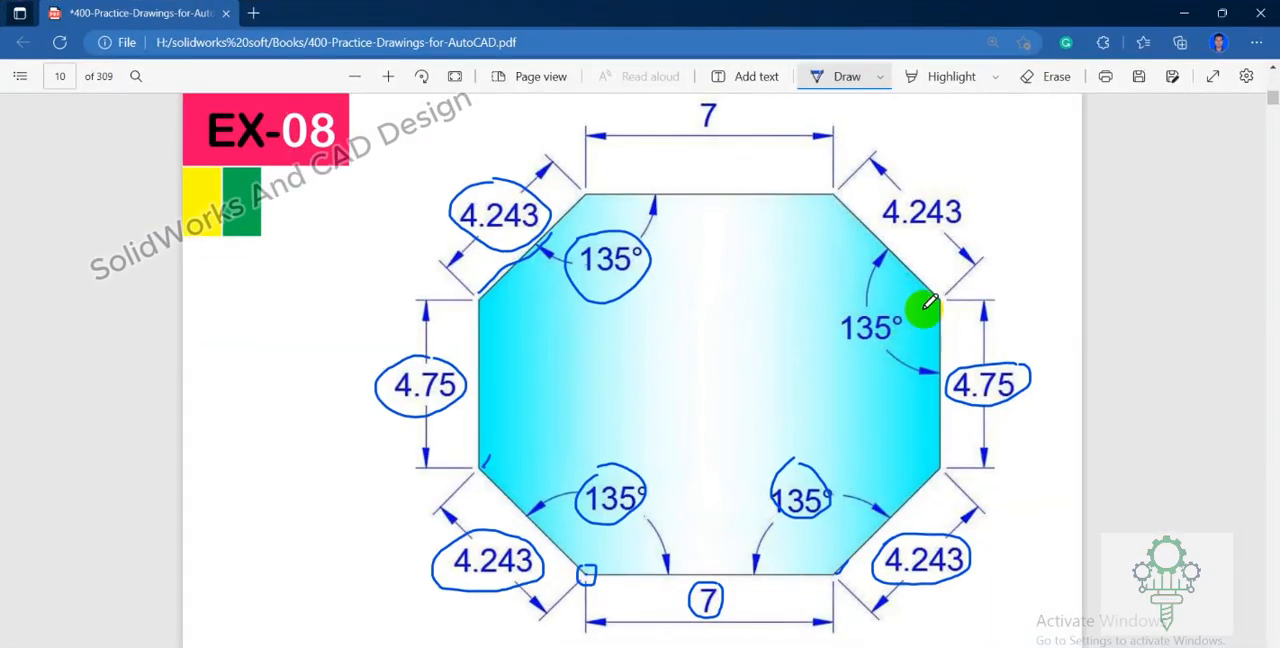
{"action": "left_click_drag", "start_coordinate": [886, 297], "coordinate": [848, 322]}
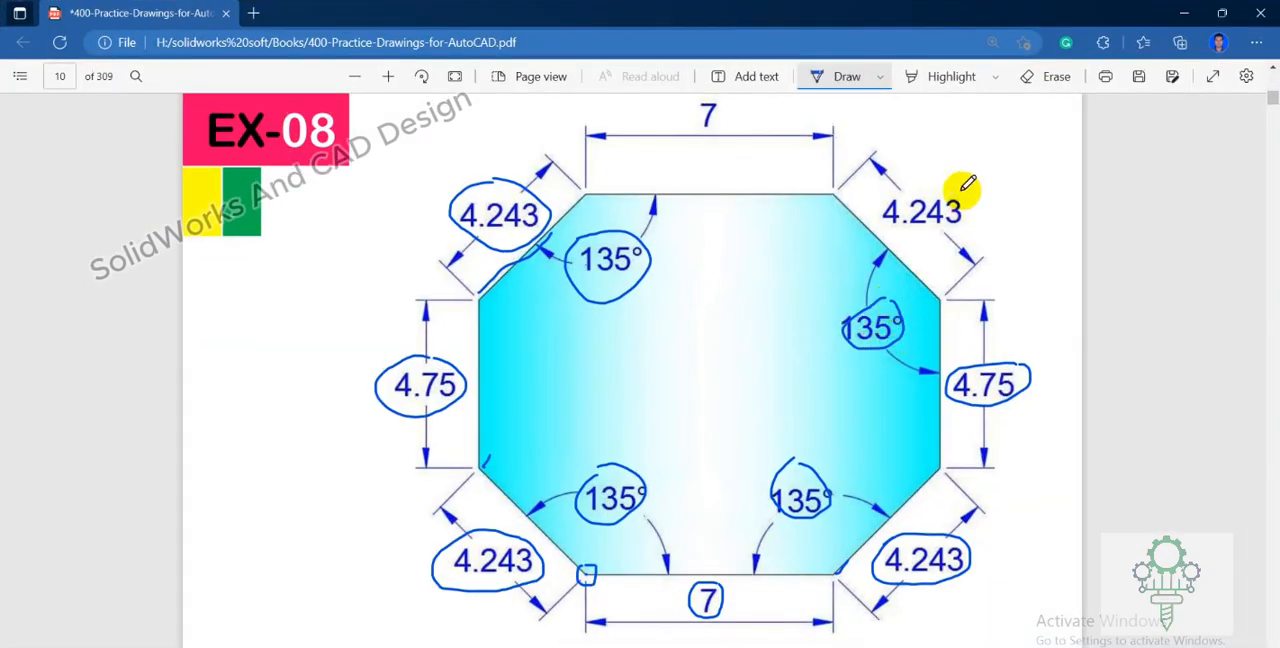
{"action": "mouse_move", "coordinate": [963, 183]}
{"action": "left_mouse_down"}
{"action": "mouse_move", "coordinate": [891, 203]}
{"action": "mouse_move", "coordinate": [971, 206]}
{"action": "left_mouse_up"}
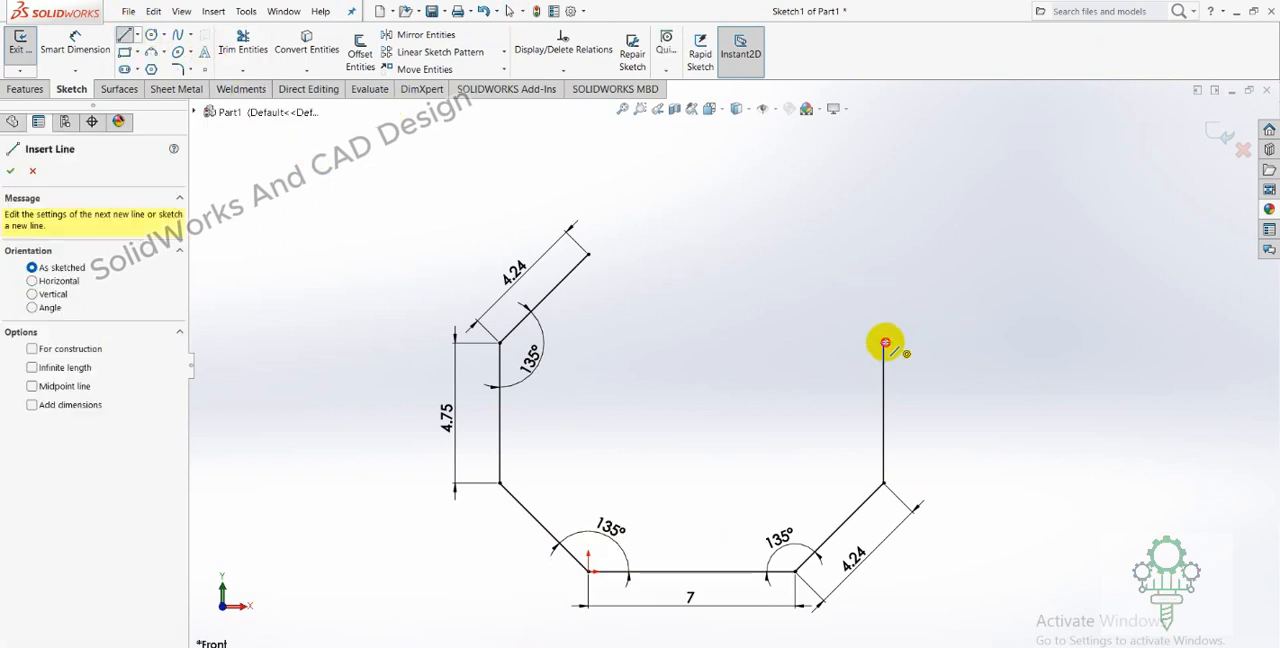
In SolidWorks, sketch a slanted line from the right vertical line's upper end, rising inward.
{"action": "left_click", "coordinate": [883, 343]}
{"action": "right_click", "coordinate": [811, 245]}
{"action": "left_click", "coordinate": [829, 260]}
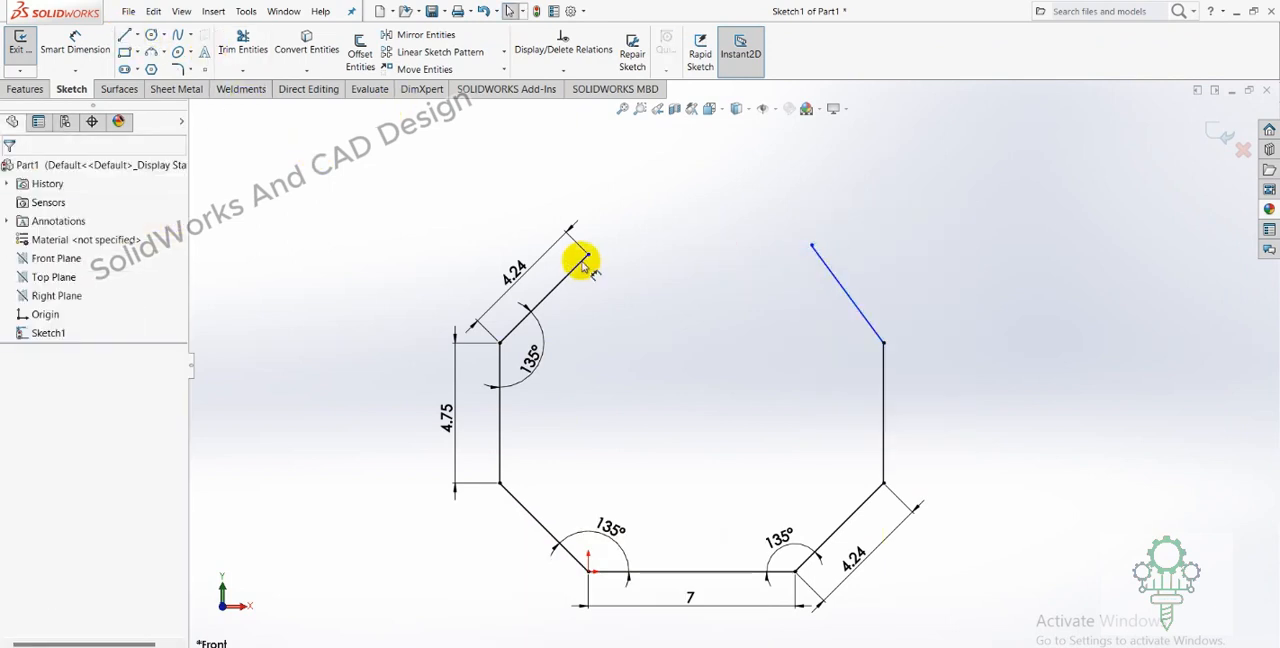
Dimension the angle between the upper-right slanted line and the right vertical line as 135°.
{"action": "left_click", "coordinate": [70, 55]}
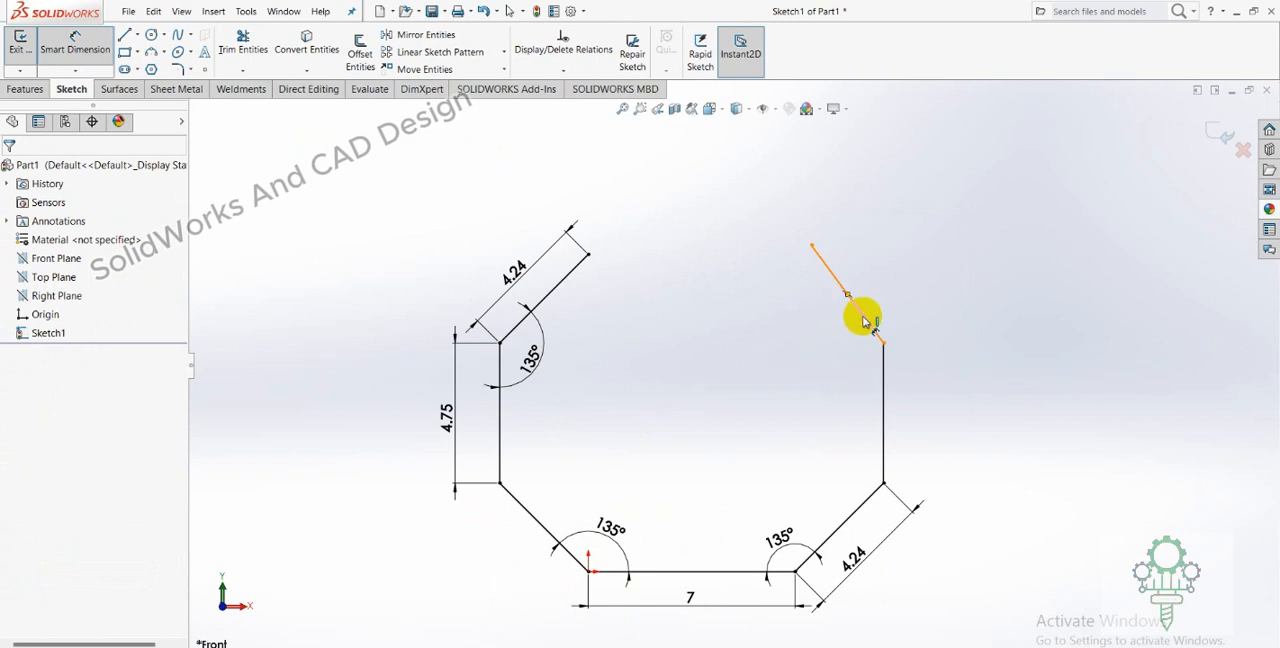
{"action": "left_click", "coordinate": [860, 316]}
{"action": "left_click", "coordinate": [884, 357]}
{"action": "left_click", "coordinate": [829, 361]}
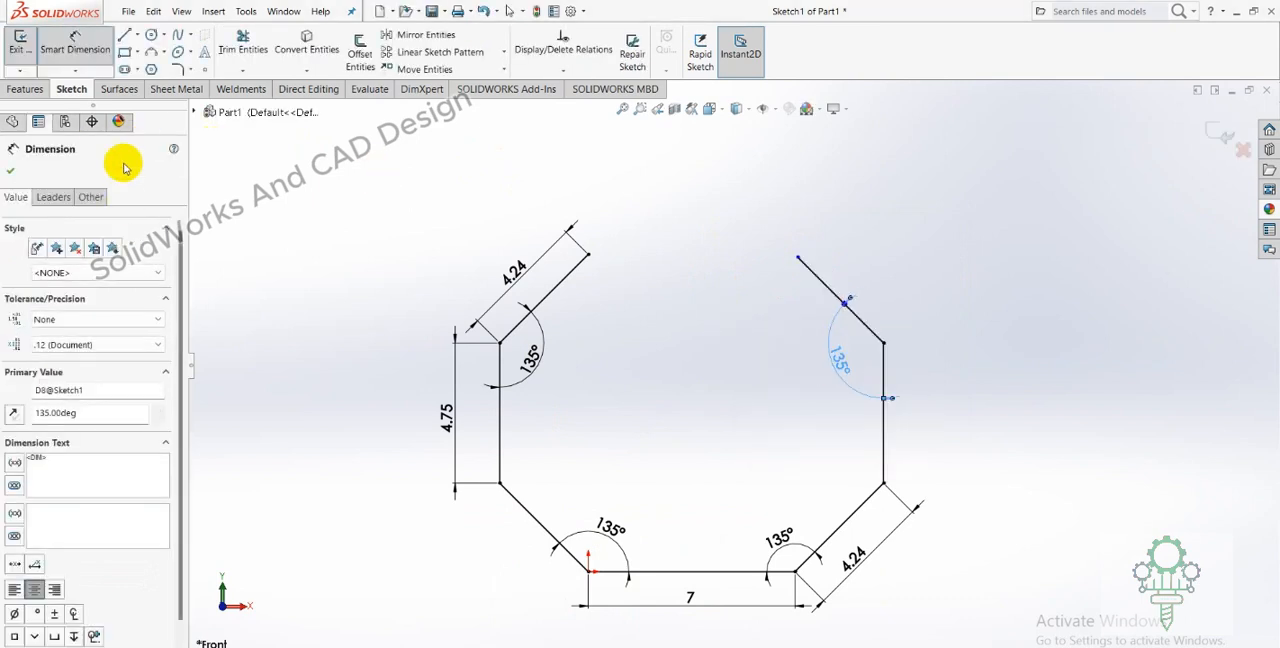
{"action": "left_click", "coordinate": [12, 174]}
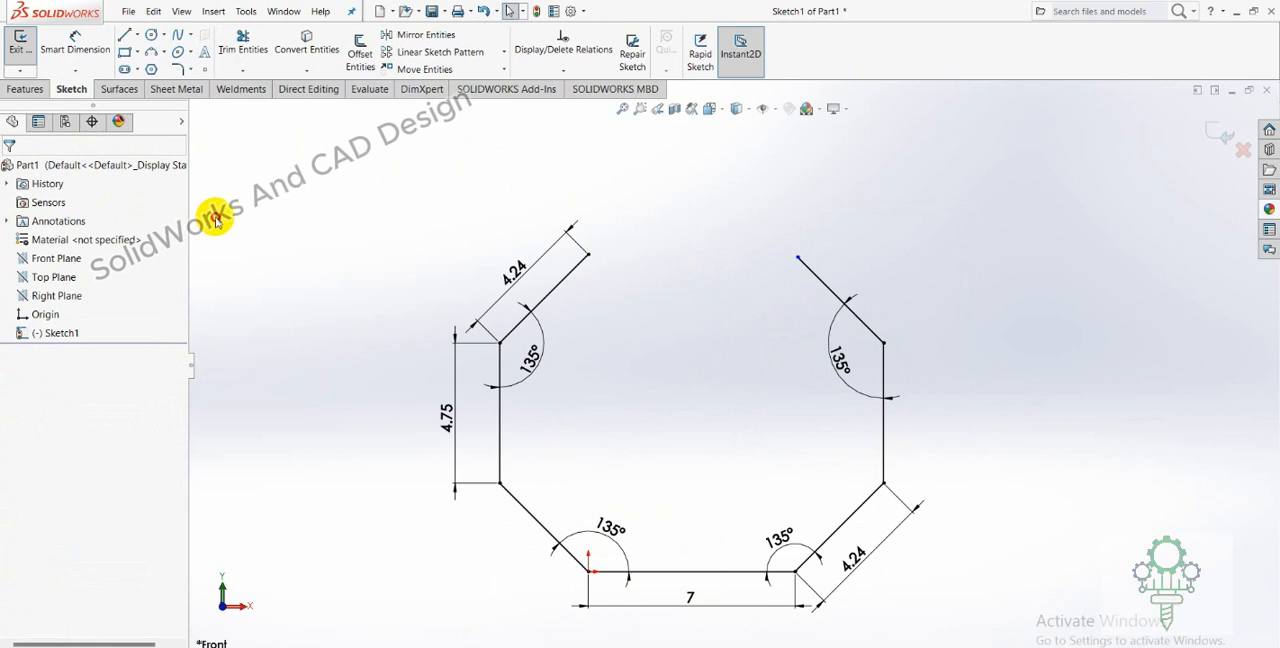
Apply an Equal relation between the upper-left and upper-right slanted lines.
{"action": "left_click", "coordinate": [575, 280]}
{"action": "left_click", "coordinate": [822, 285], "text": "ctrl"}
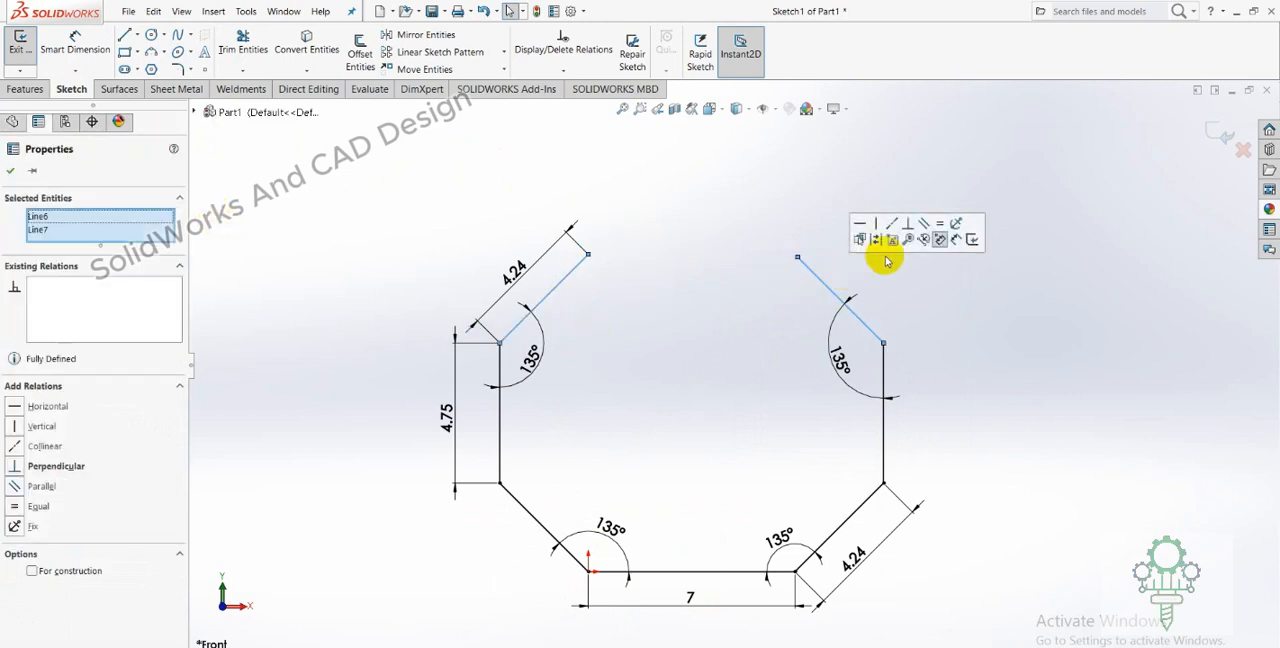
{"action": "left_click", "coordinate": [929, 277]}
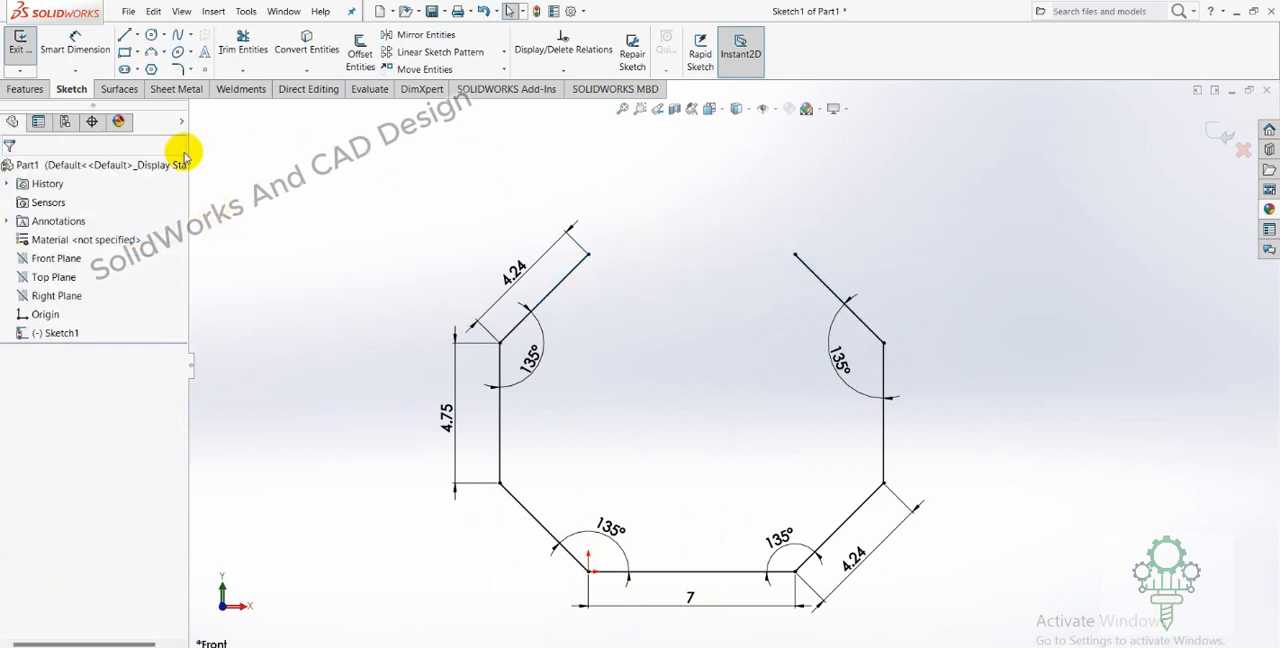
Close the octagon with a 7 mm horizontal line between the slanted lines' upper ends, and delete the upper-right 135° dimension.
{"action": "left_click", "coordinate": [127, 36]}
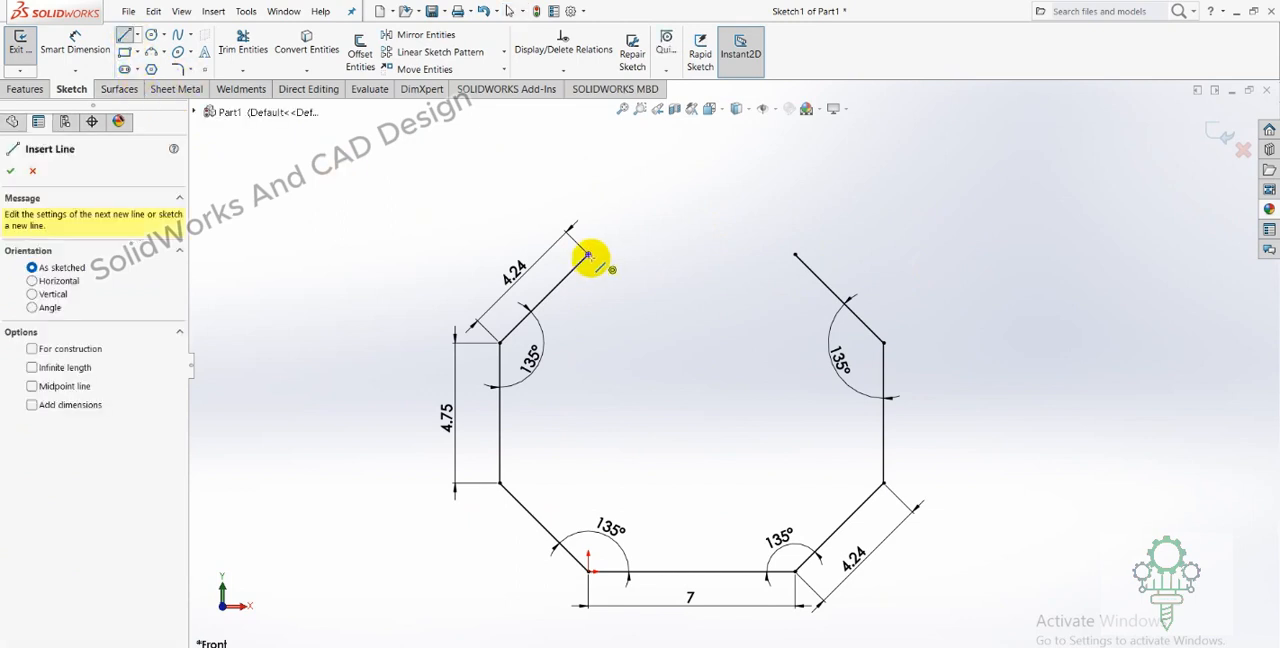
{"action": "left_click", "coordinate": [588, 254]}
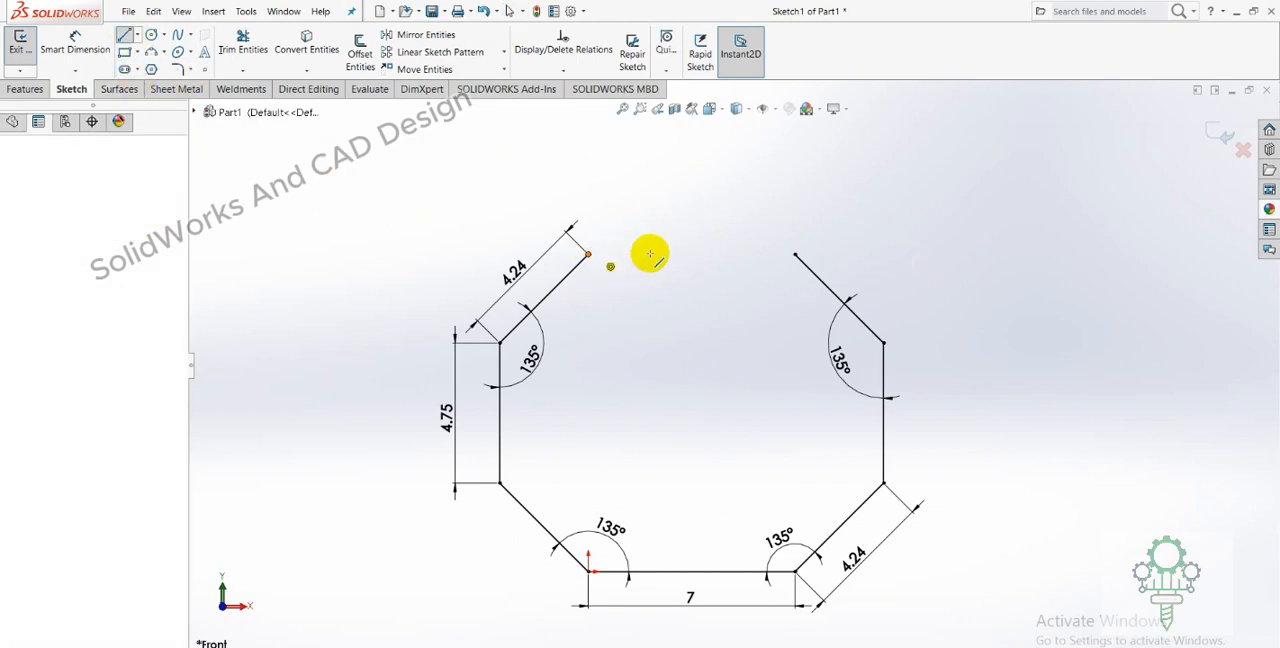
{"action": "left_click", "coordinate": [796, 256]}
{"action": "right_click", "coordinate": [797, 255]}
{"action": "left_click", "coordinate": [806, 262]}
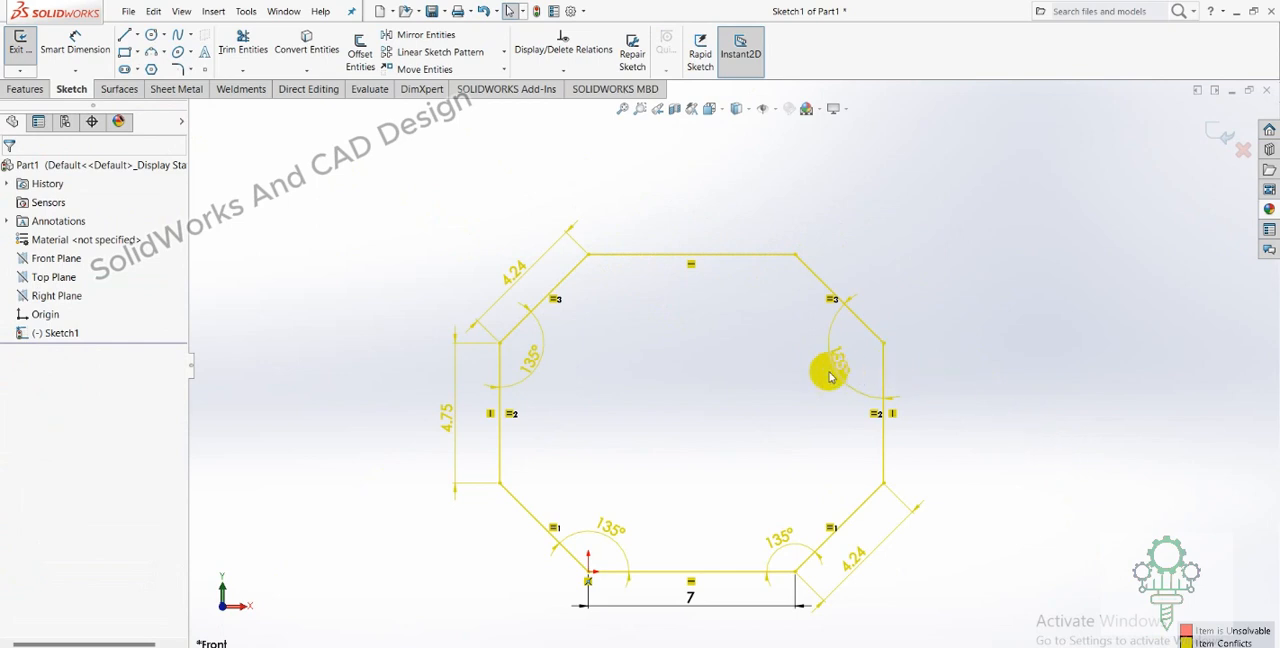
{"action": "key", "text": "Escape"}
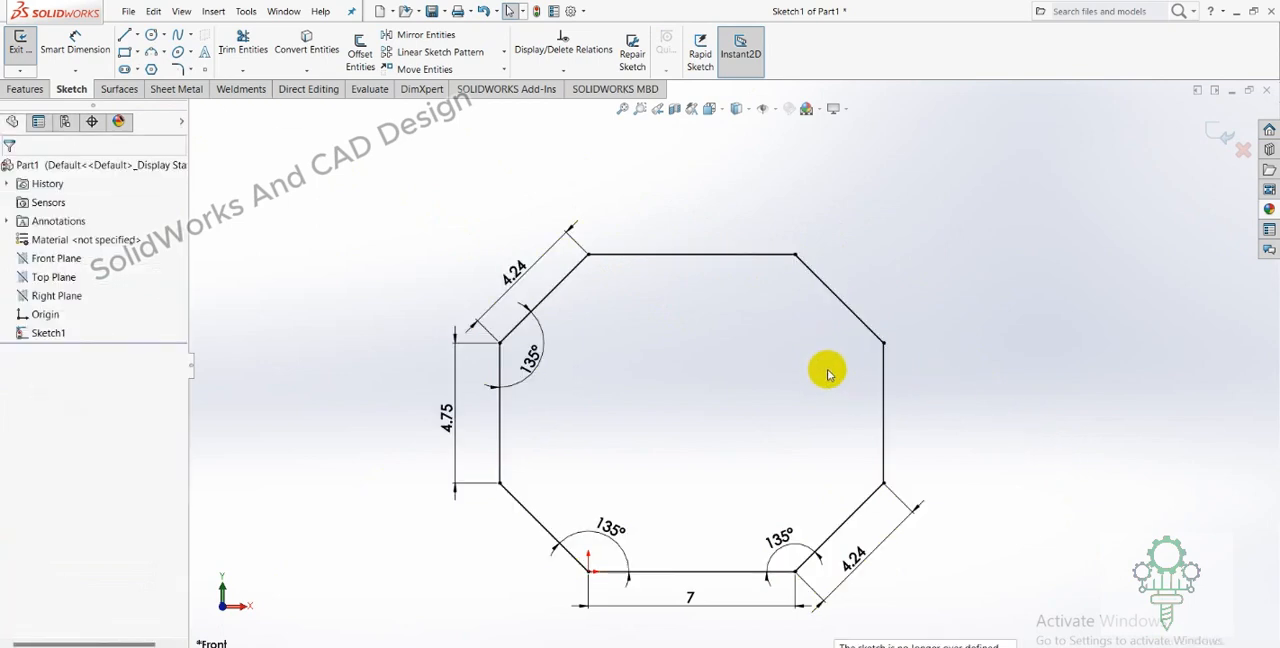
Switch to the PDF drawing and circle the 7 dimension of the octagon's top edge.
{"action": "left_click", "coordinate": [84, 44]}
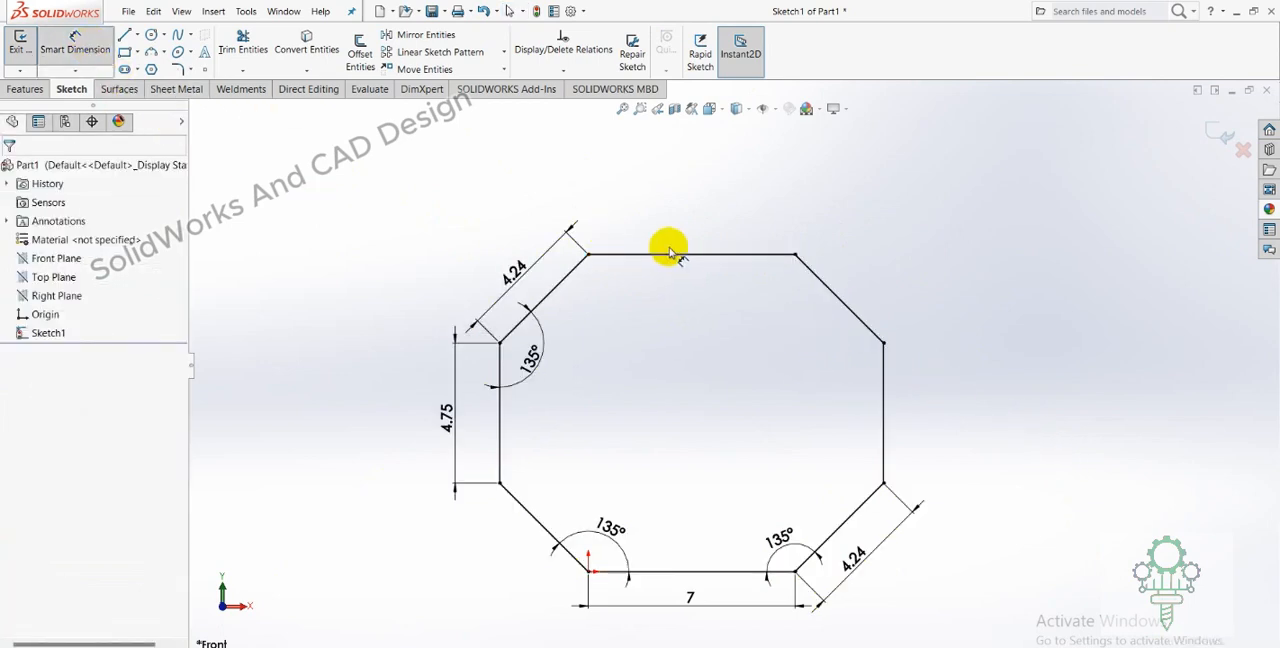
{"action": "left_click", "coordinate": [618, 646]}
{"action": "left_click_drag", "start_coordinate": [701, 104], "coordinate": [711, 137]}
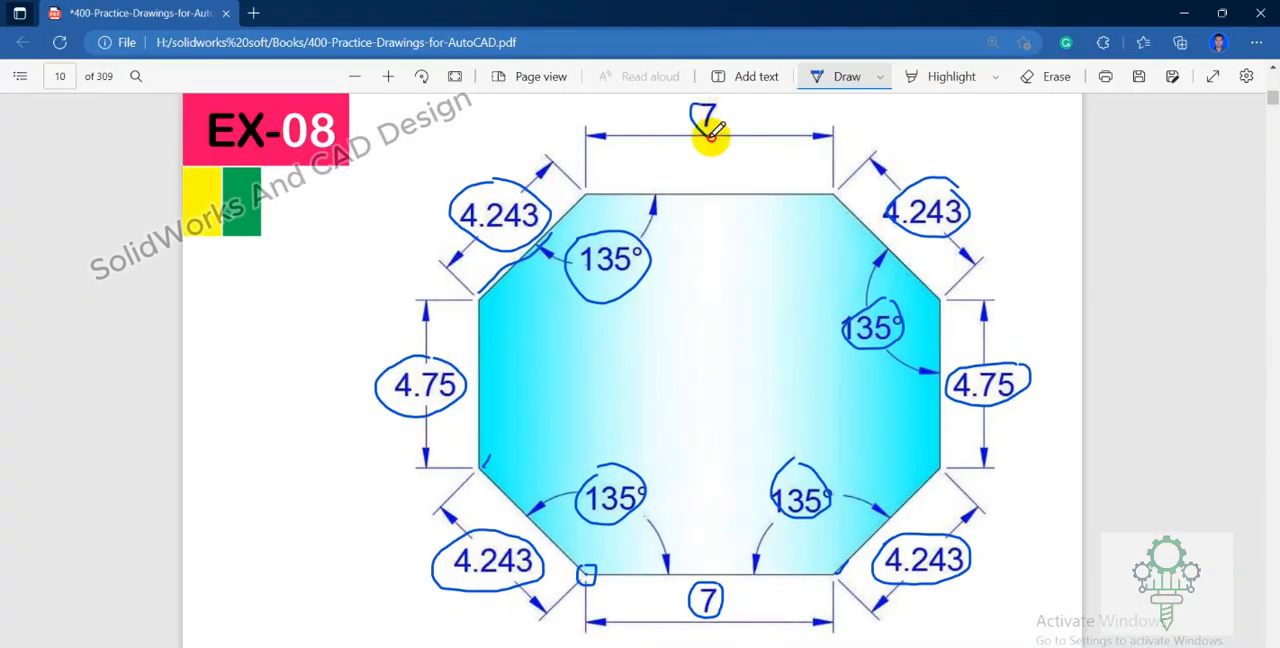
{"action": "left_click_drag", "start_coordinate": [705, 90], "coordinate": [699, 99]}
In SolidWorks, try to add a length dimension to the octagon's top horizontal line.
{"action": "key", "text": "alt+Tab"}
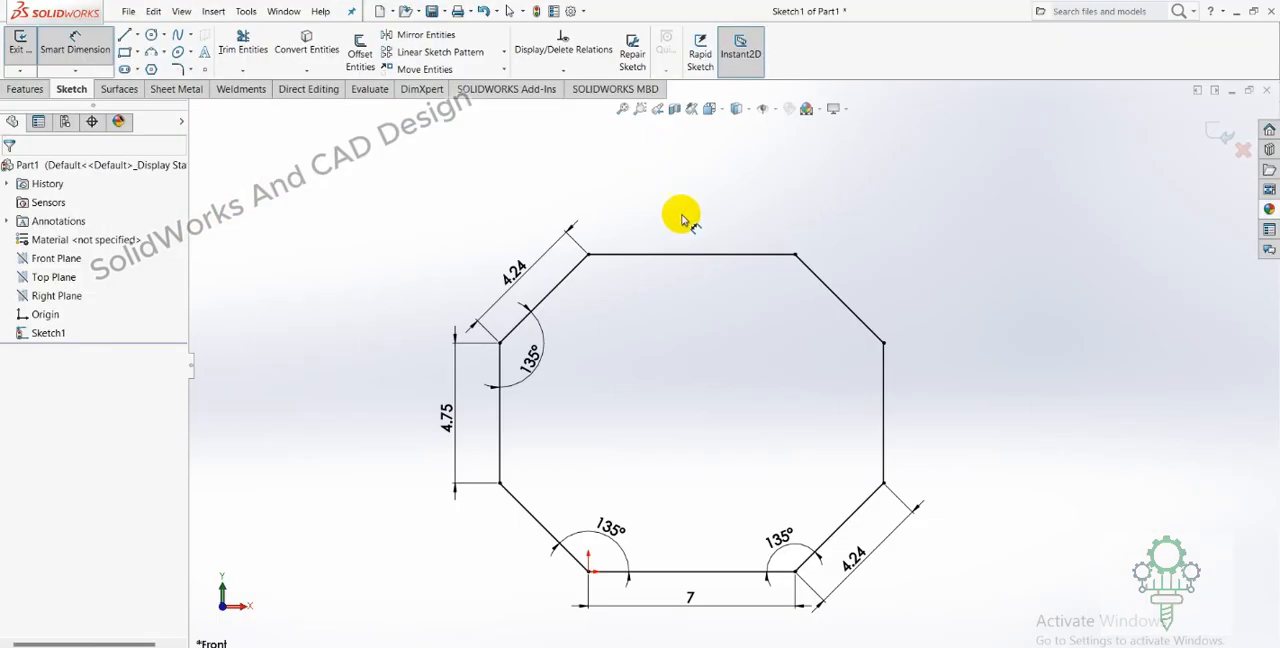
{"action": "left_click", "coordinate": [663, 252]}
{"action": "left_click", "coordinate": [692, 224]}
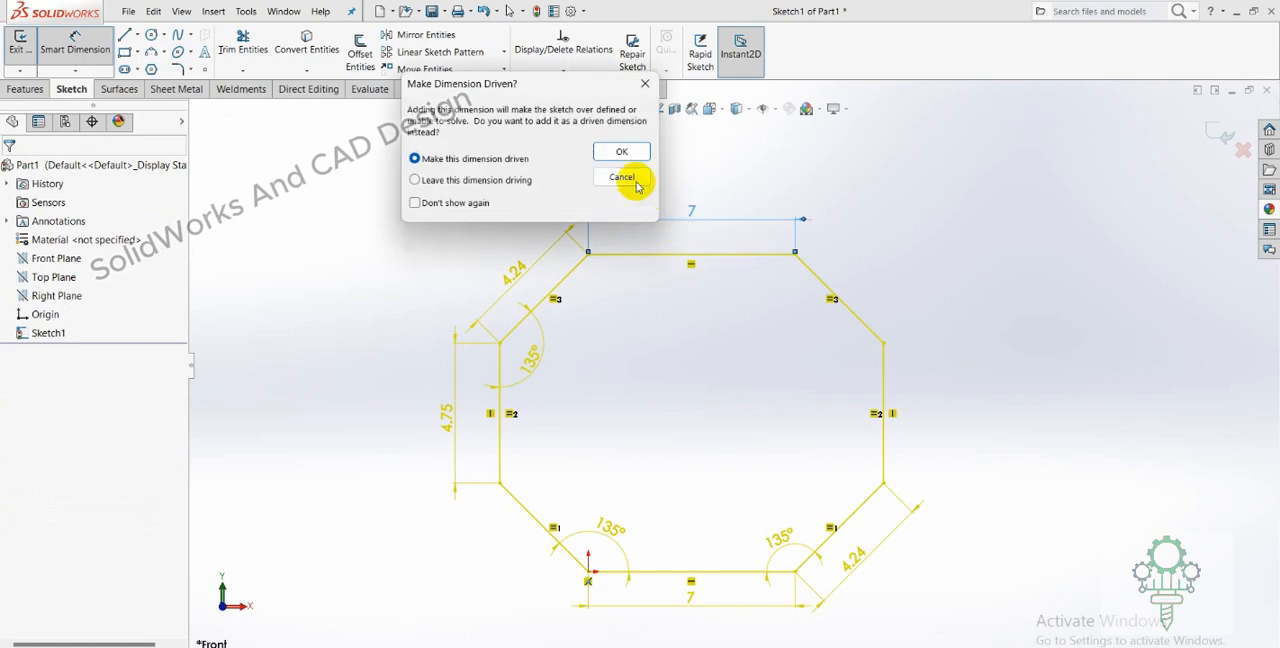
{"action": "left_click", "coordinate": [628, 152]}
Inspect the closed octagon sketch and switch to the PDF drawing to compare them.
{"action": "scroll", "coordinate": [751, 494], "scroll_direction": "up", "scroll_amount": 1}
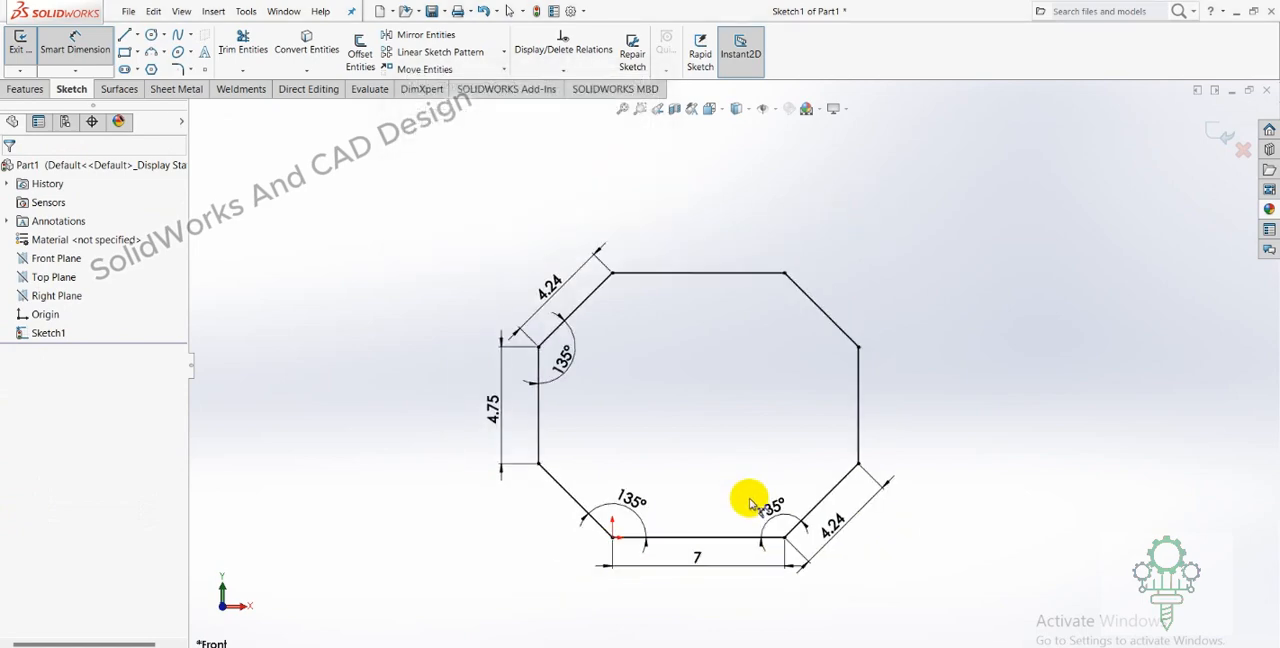
{"action": "scroll", "coordinate": [752, 500], "scroll_direction": "down", "scroll_amount": 1}
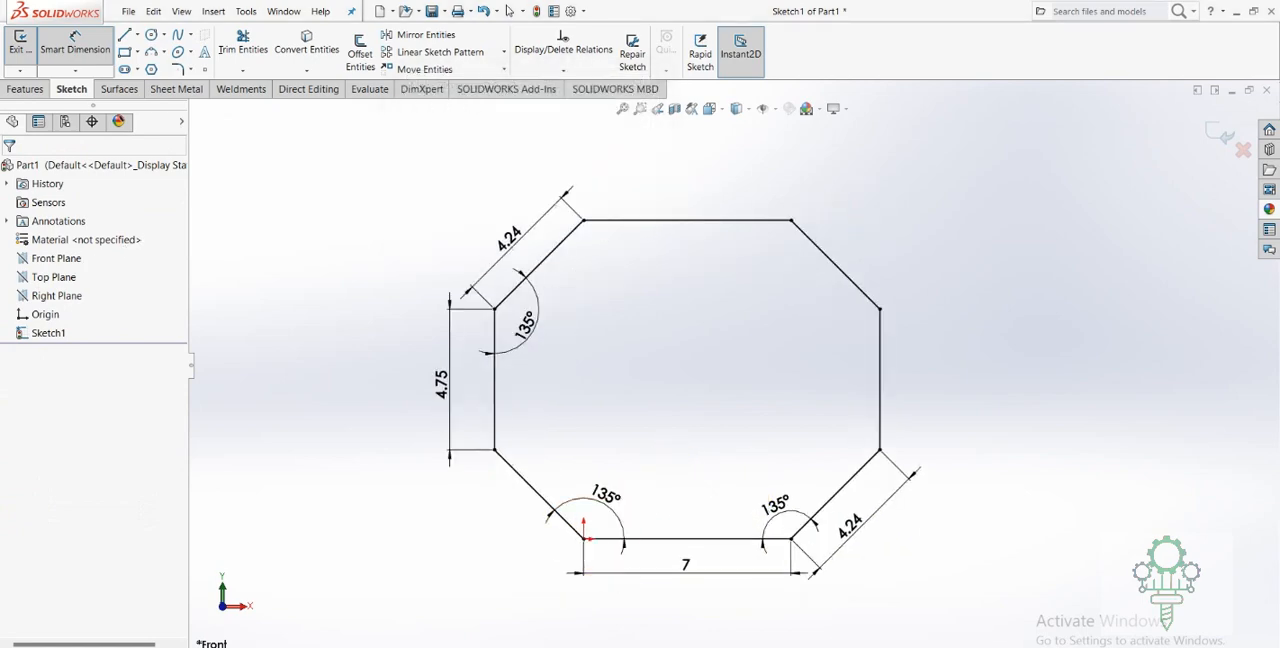
{"action": "key", "text": "alt+Tab"}
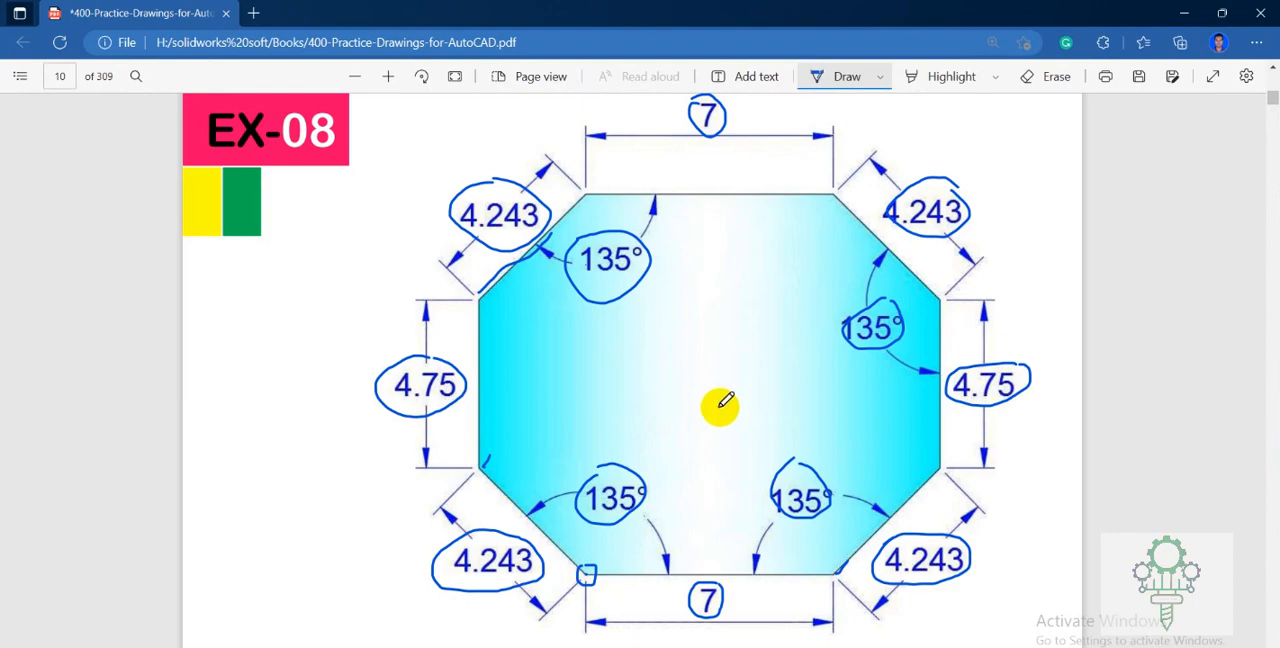